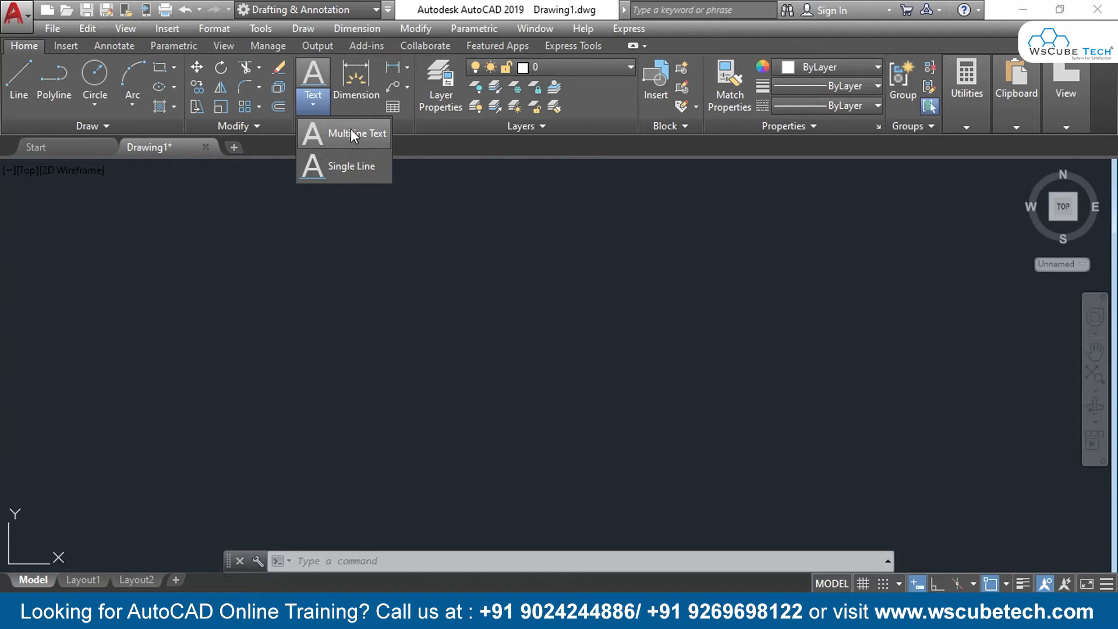
# Create the single-line text "auto" in the upper part of the drawing with height 0.2 and rotation 0.
pyautogui.click(351, 163)
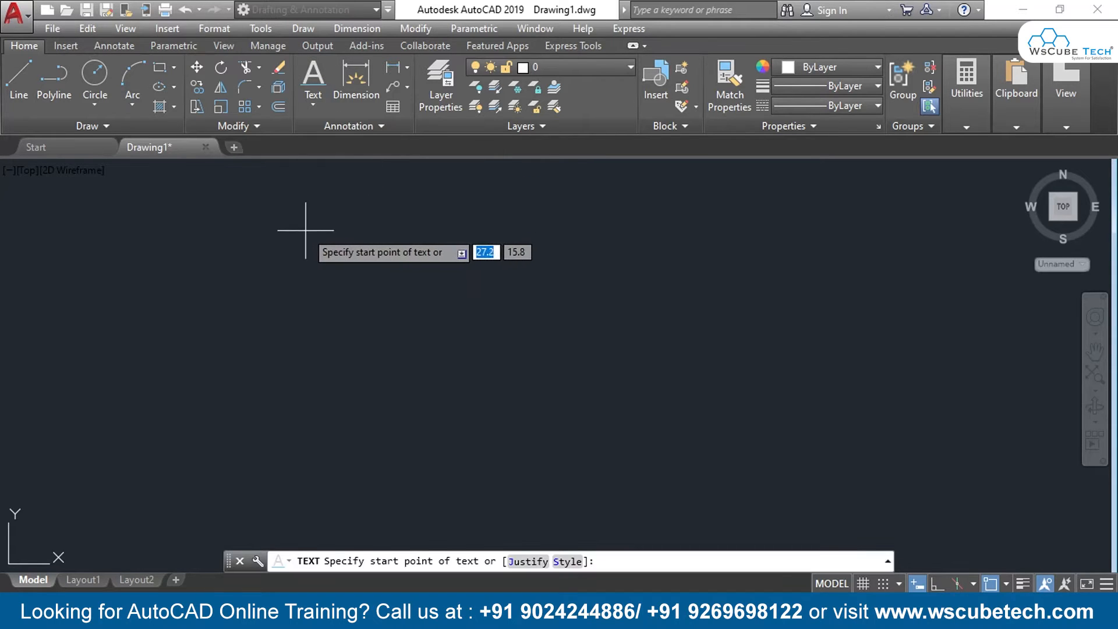
pyautogui.click(283, 226)
pyautogui.press('Return')
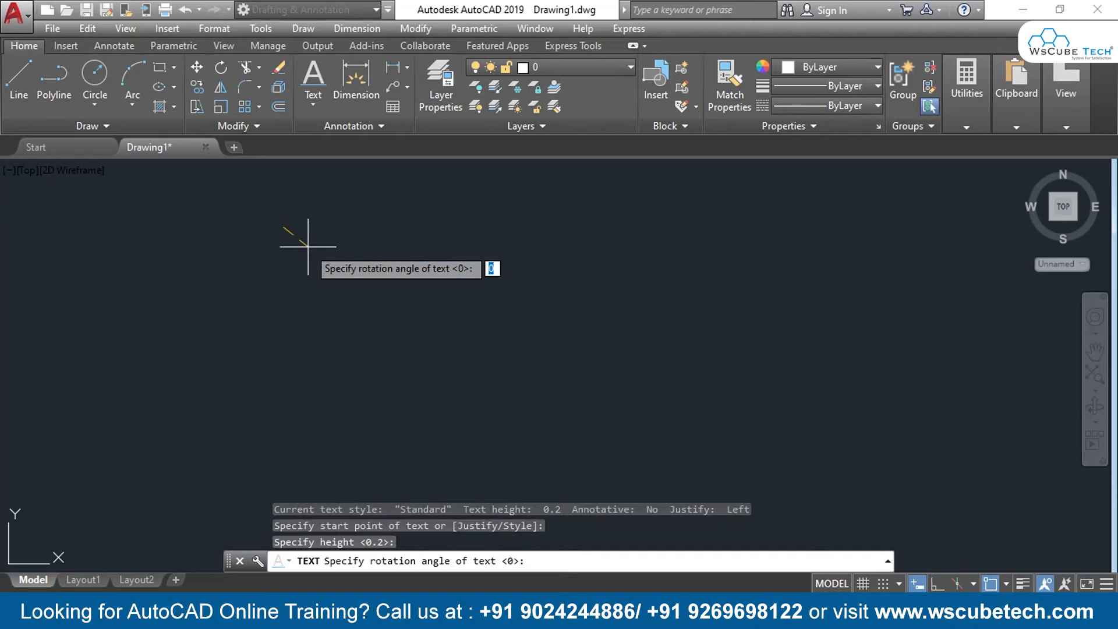
pyautogui.press('Return')
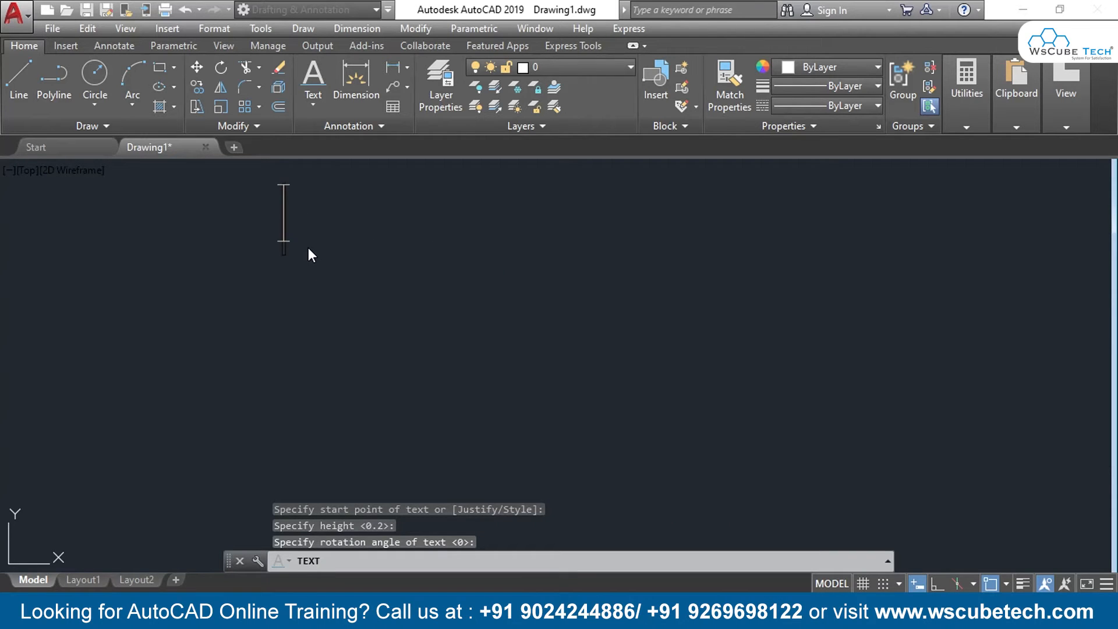
pyautogui.write('au')
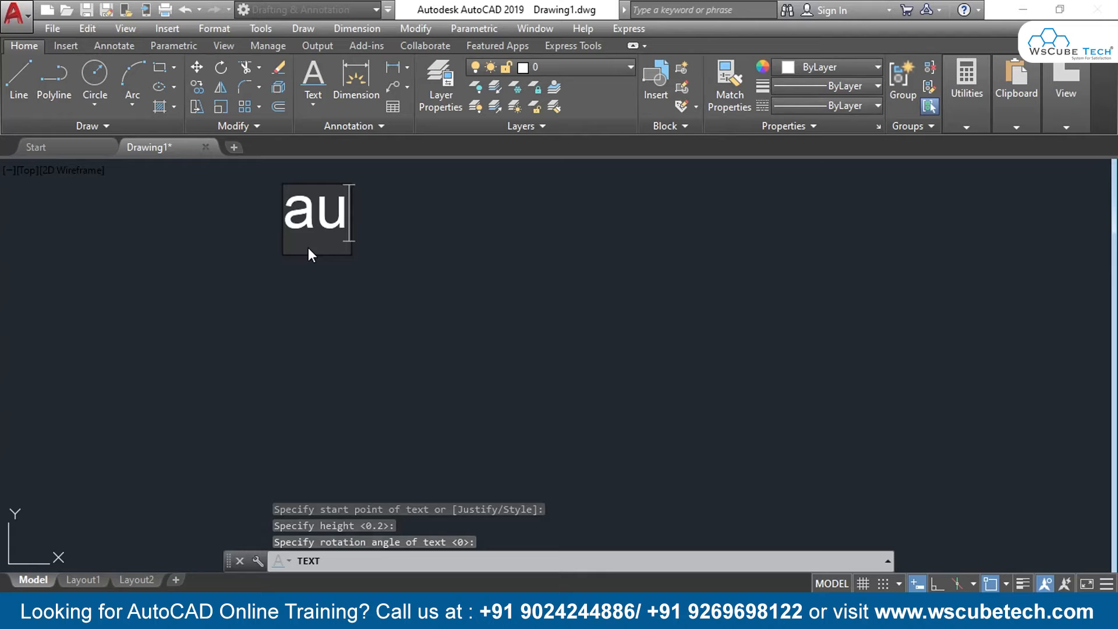
pyautogui.write('to')
pyautogui.press('Return')
pyautogui.press('Return')
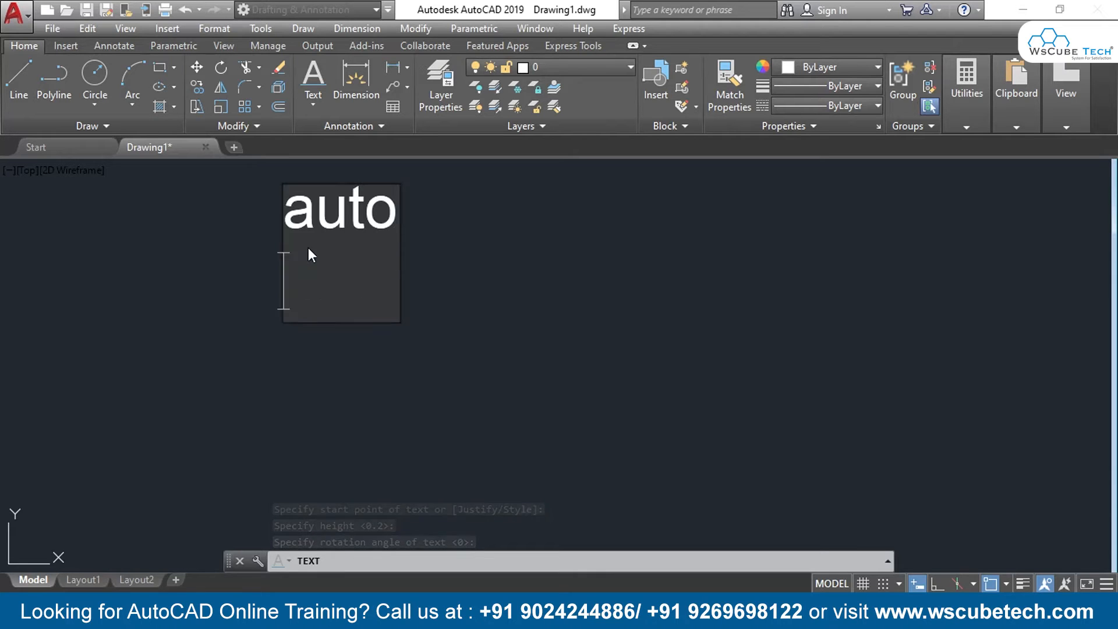
# Create a multiline text reading "auto" in a text box to the right of the single-line text.
pyautogui.click(313, 104)
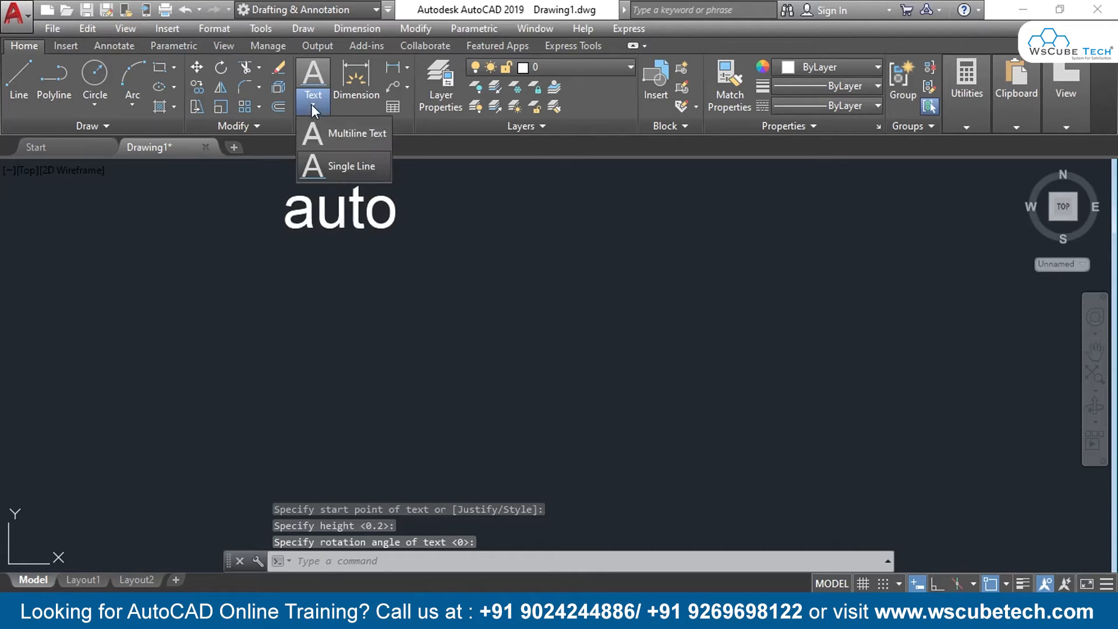
pyautogui.click(317, 138)
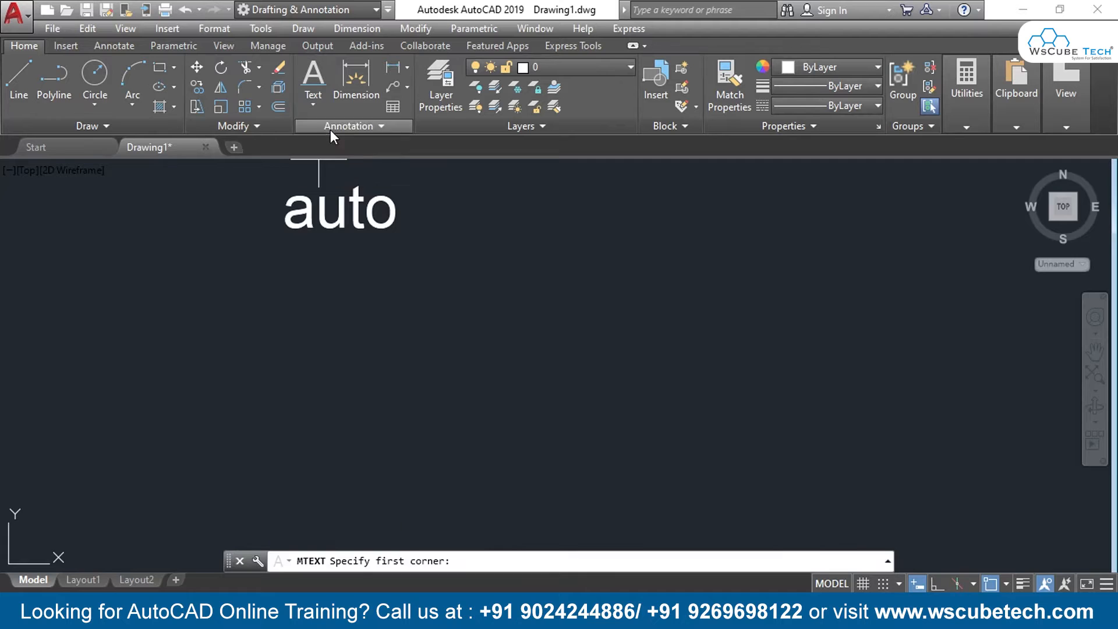
pyautogui.click(652, 187)
pyautogui.click(786, 260)
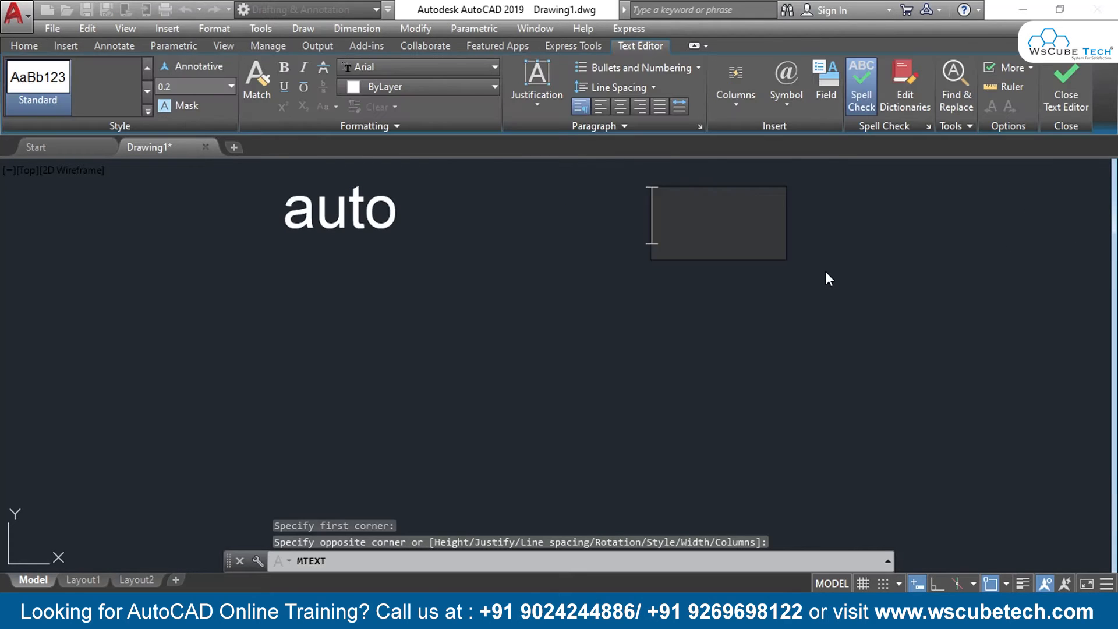
pyautogui.write('auto')
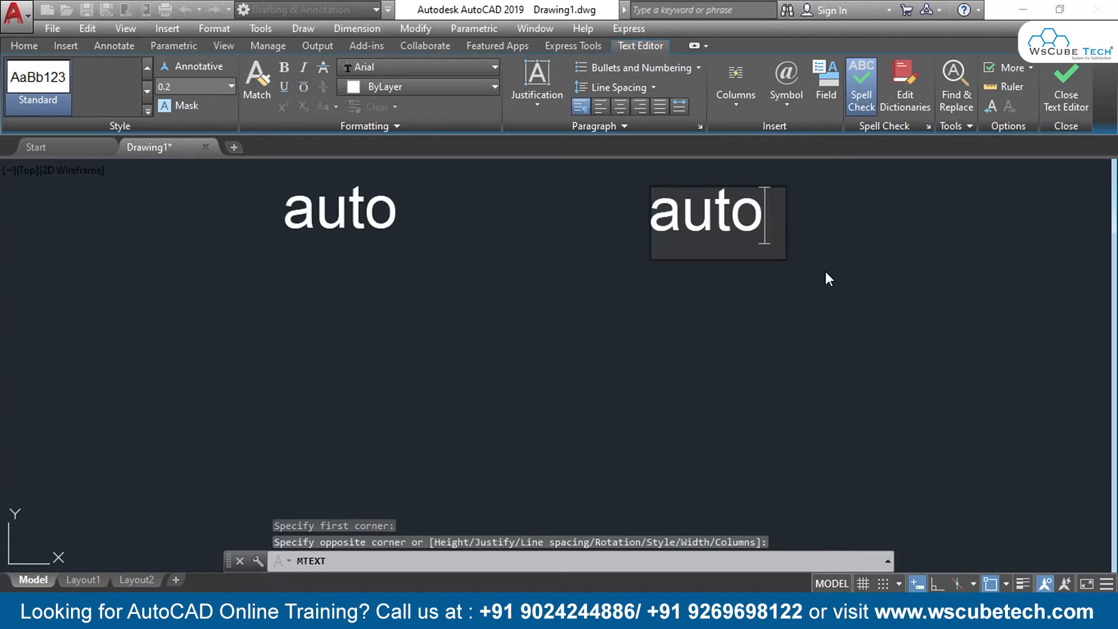
pyautogui.press('Return')
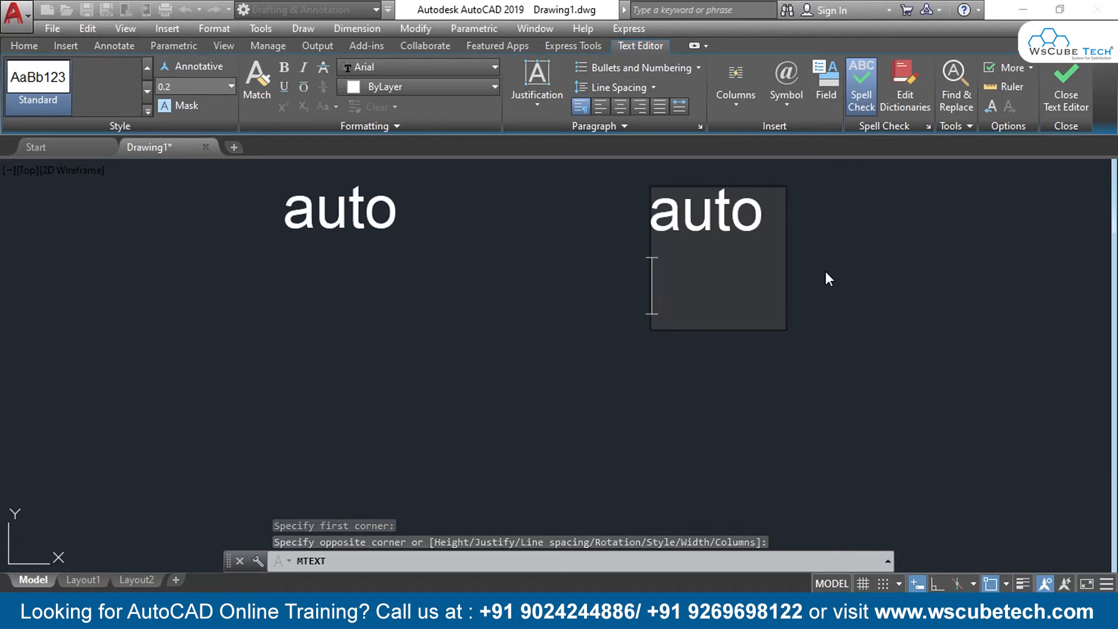
pyautogui.click(1043, 98)
# Draw the closed double-line outline of a letter A, without its crossbar, to the left of both texts using Line.
pyautogui.moveTo(461, 307); pyautogui.dragTo(530, 340, button='middle')
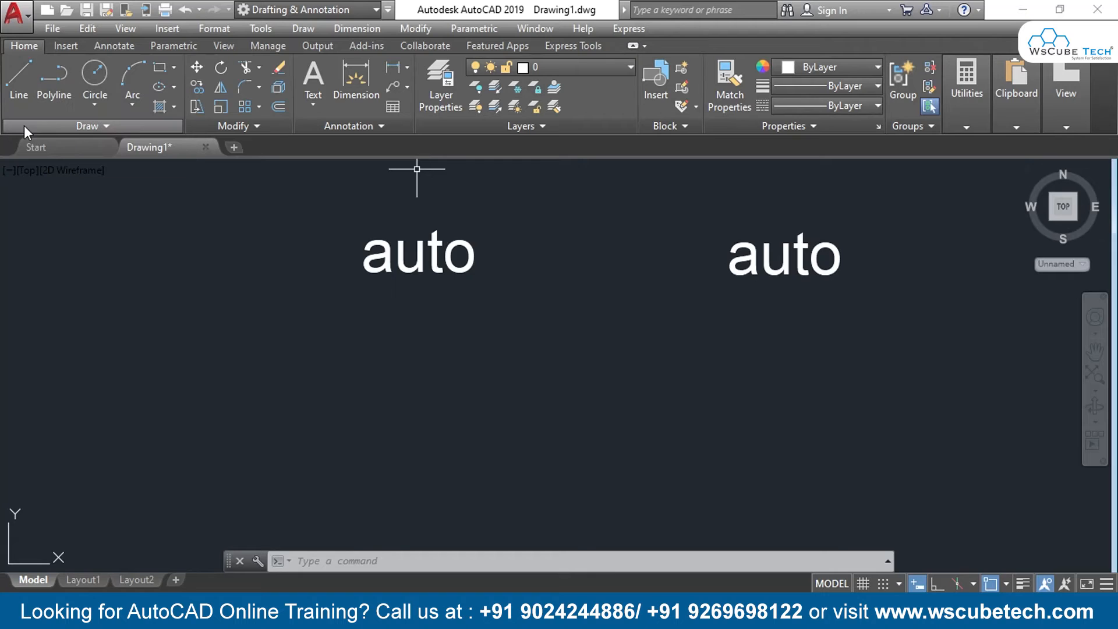
pyautogui.click(18, 76)
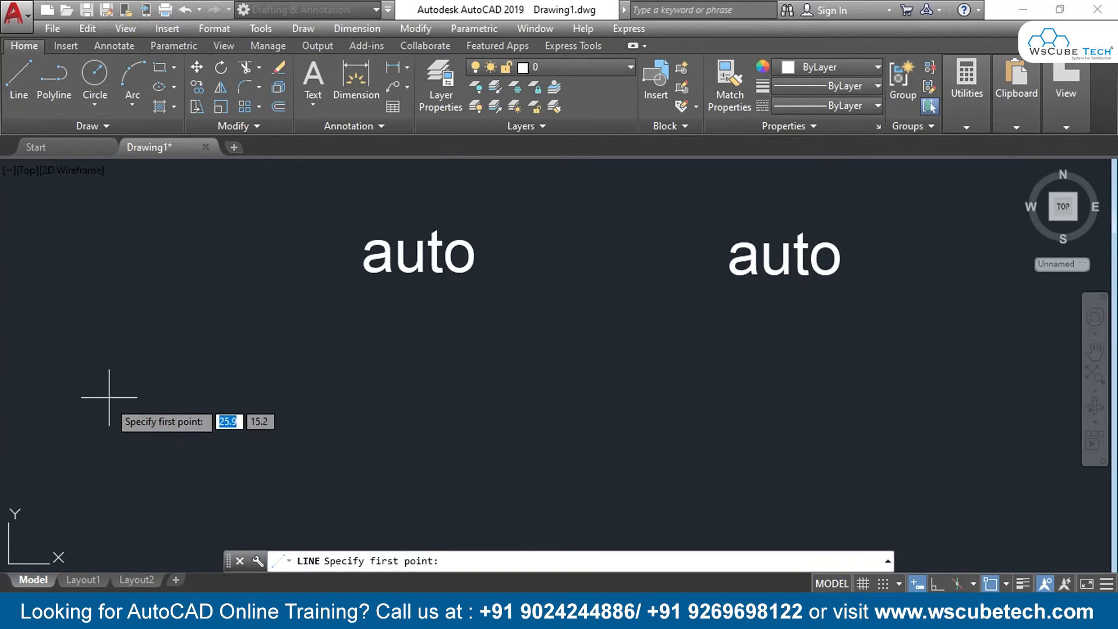
pyautogui.click(103, 417)
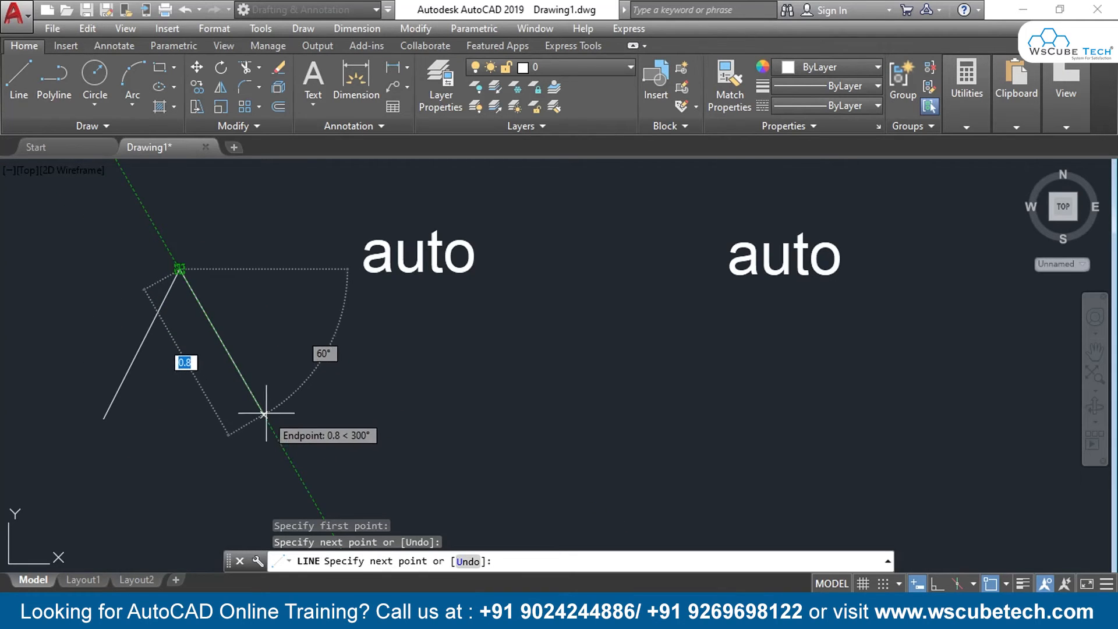
pyautogui.click(219, 269)
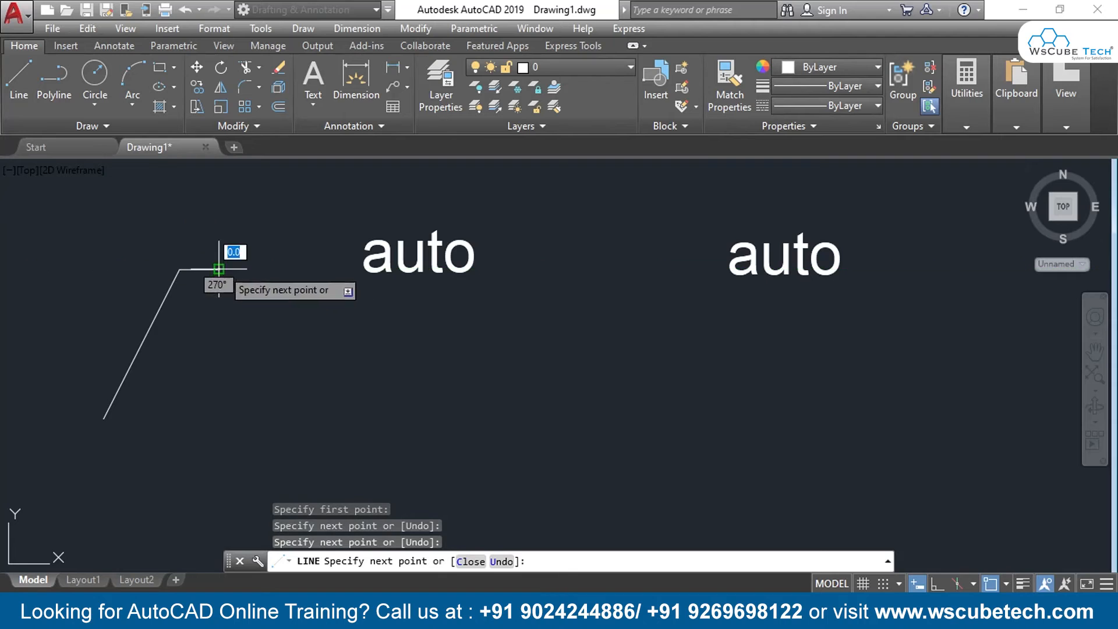
pyautogui.click(266, 415)
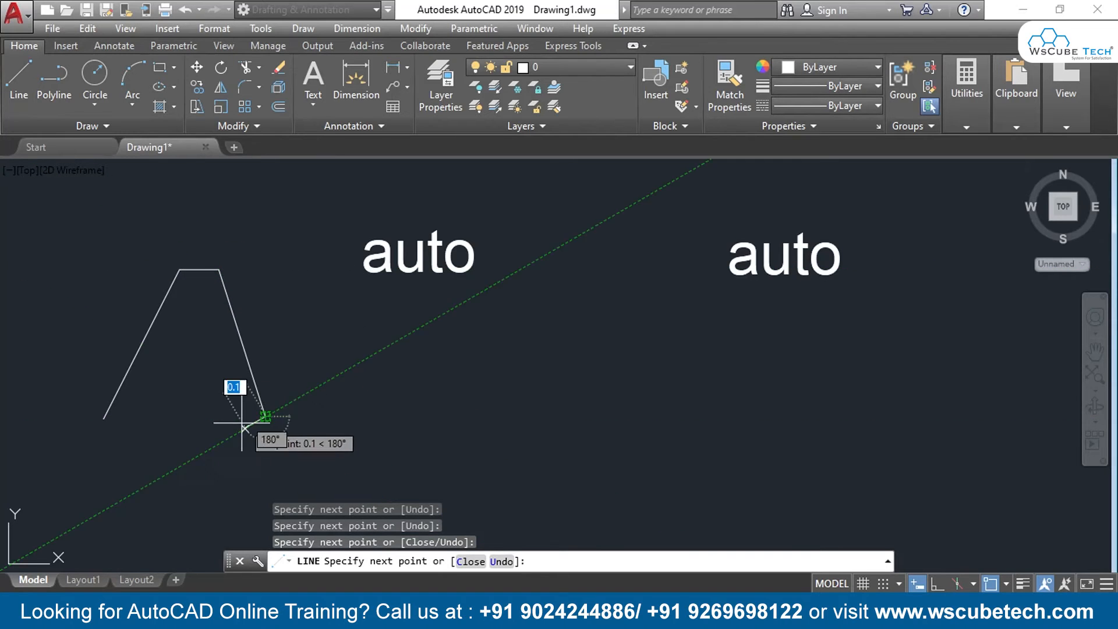
pyautogui.click(244, 416)
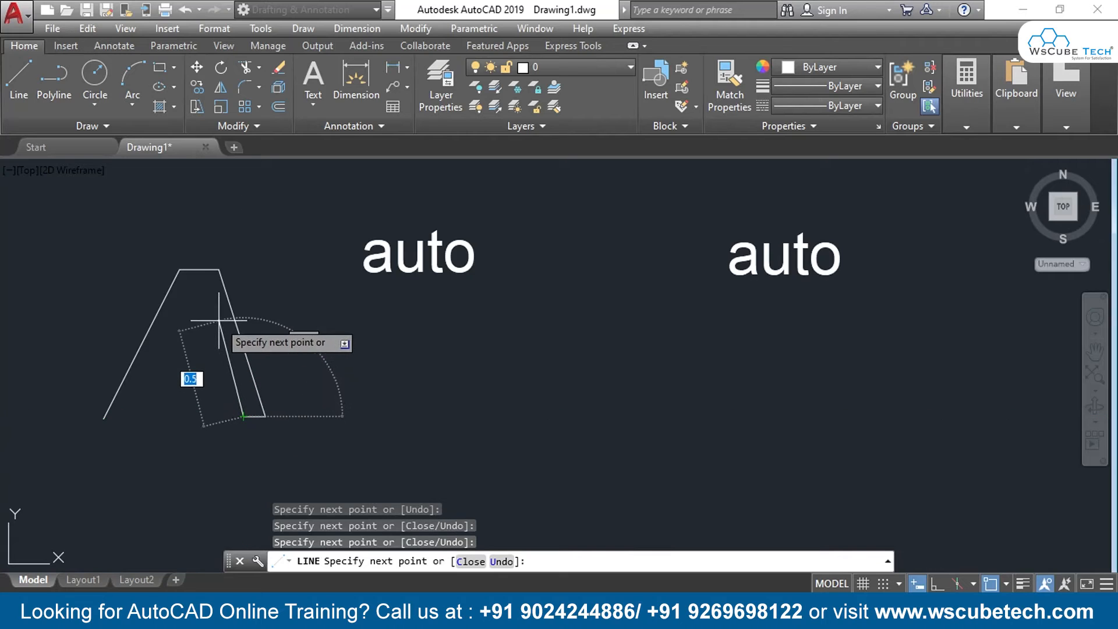
pyautogui.click(210, 296)
pyautogui.click(187, 295)
pyautogui.click(103, 418)
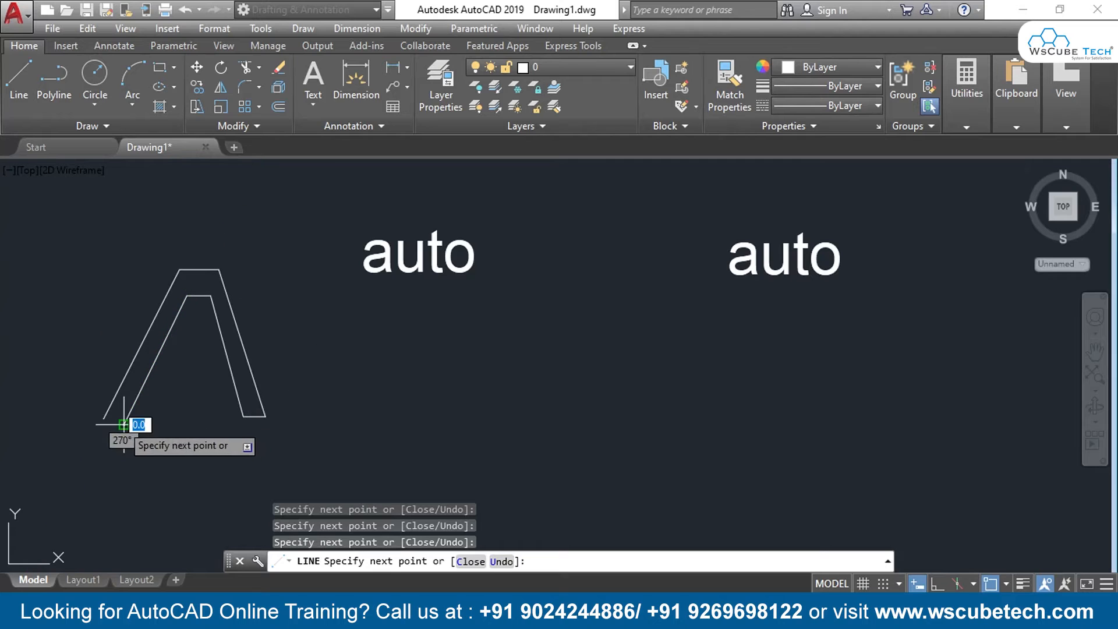
pyautogui.press('Return')
pyautogui.press('Return')
pyautogui.click(187, 295)
pyautogui.press('Escape')
# Draw two roughly horizontal lines, one just below the other, across both legs of the A for its crossbar.
pyautogui.click(19, 82)
pyautogui.click(125, 333)
pyautogui.click(277, 333)
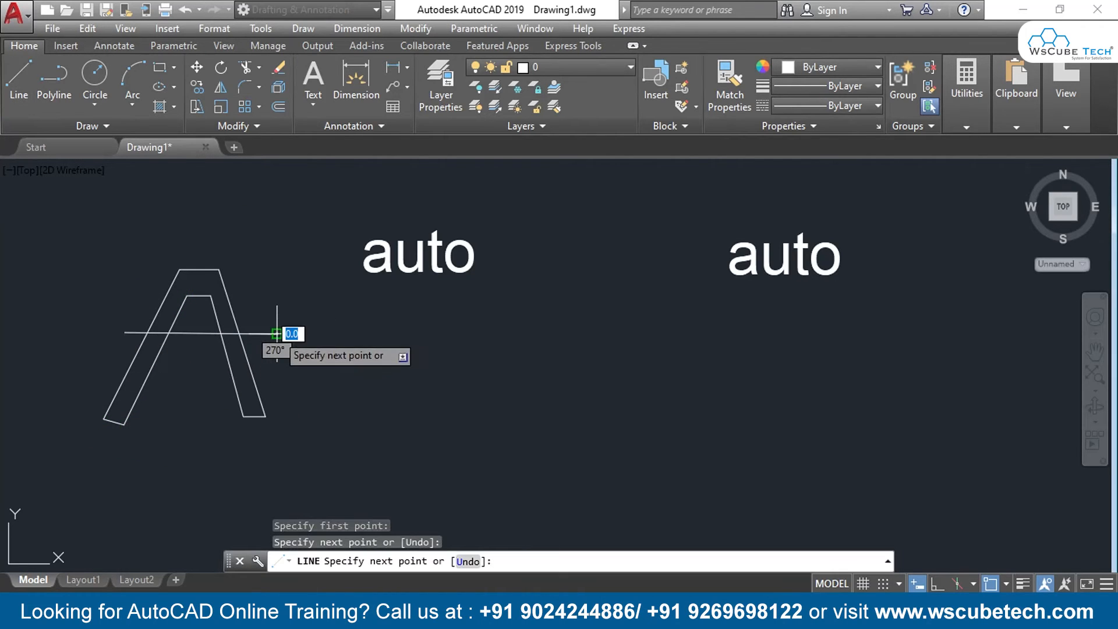
pyautogui.click(18, 82)
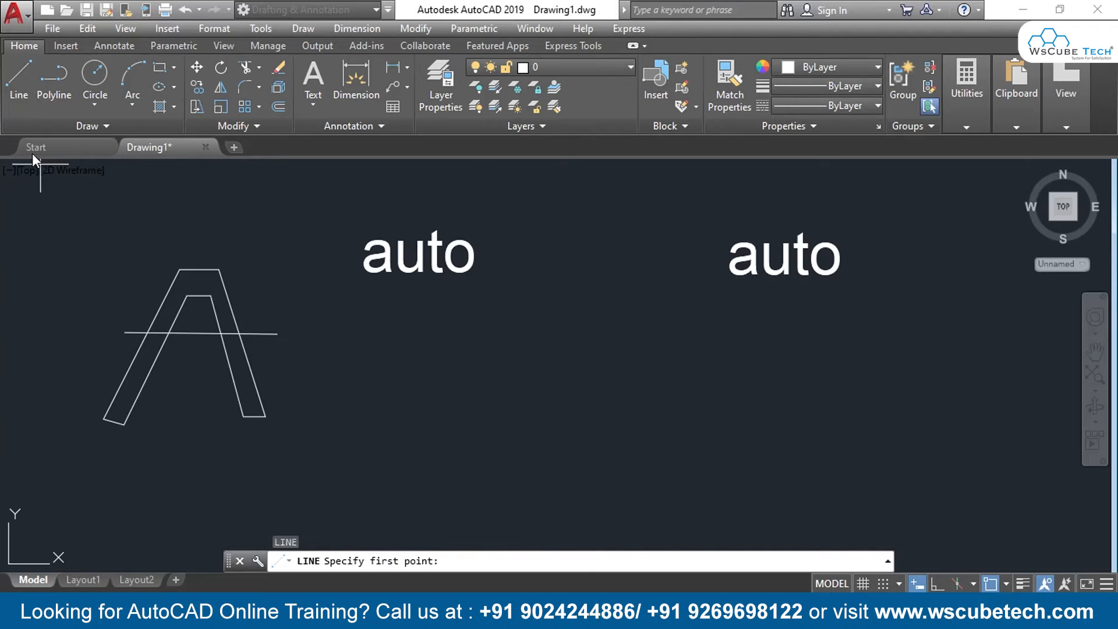
pyautogui.click(124, 348)
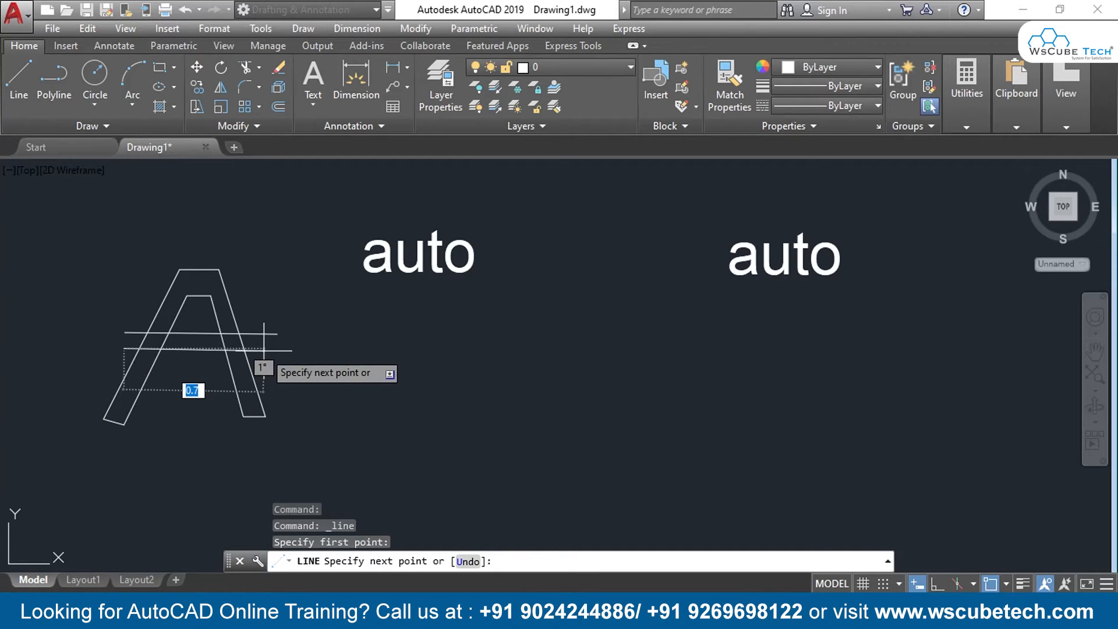
pyautogui.click(286, 346)
pyautogui.press('Return')
# Trim the crossbar lines beyond the A's right leg and inside both legs, using all objects as cutting edges.
pyautogui.scroll(2, 295, 384)
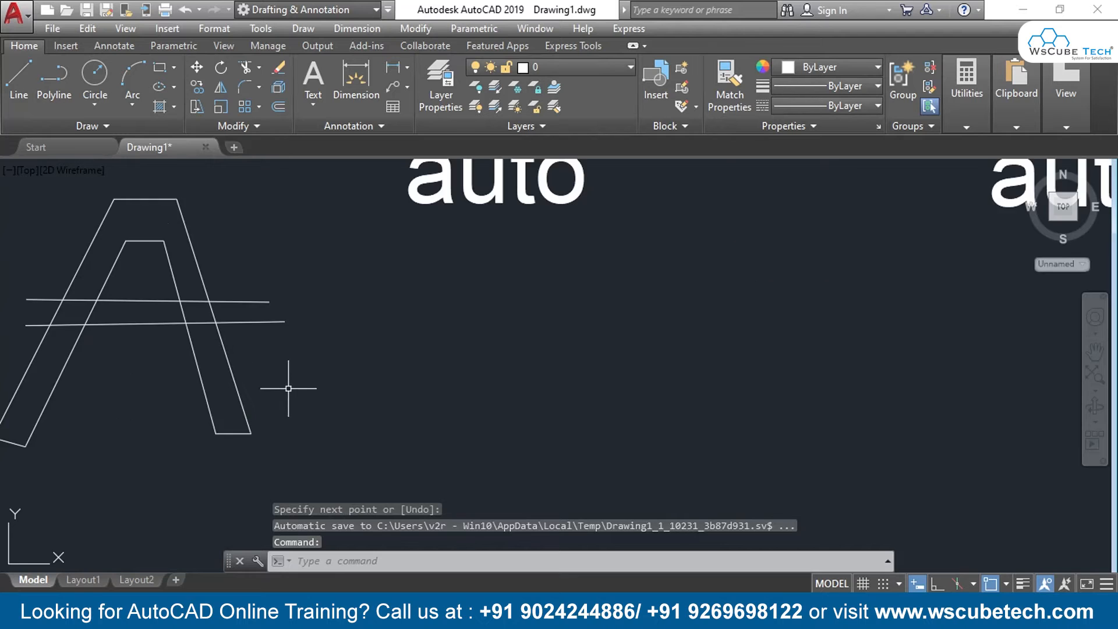
pyautogui.moveTo(267, 386); pyautogui.dragTo(410, 384, button='middle')
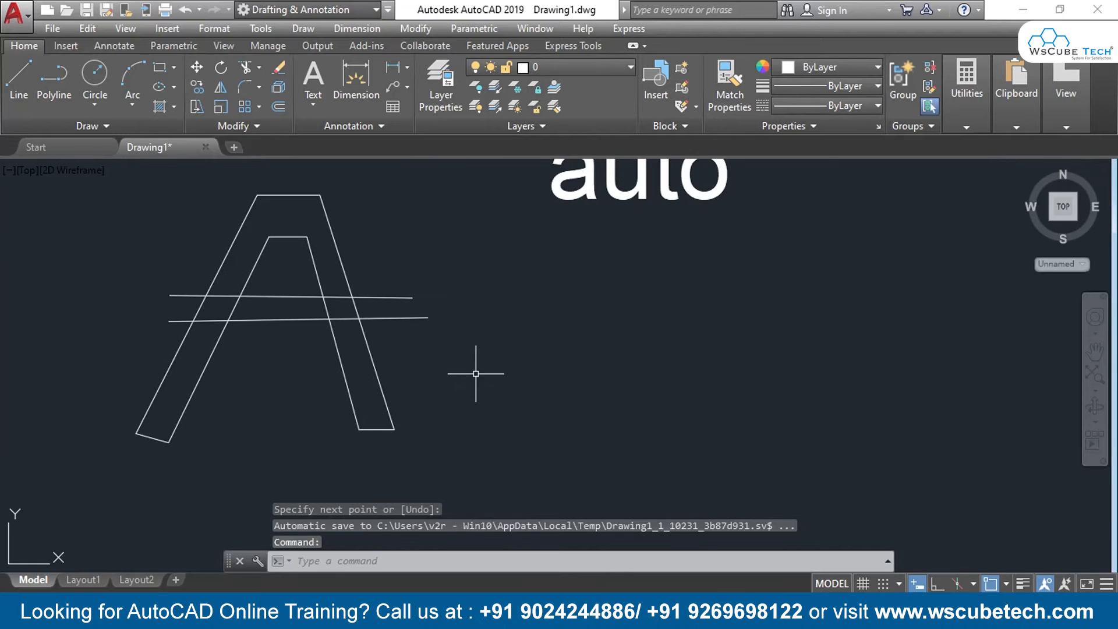
pyautogui.click(243, 70)
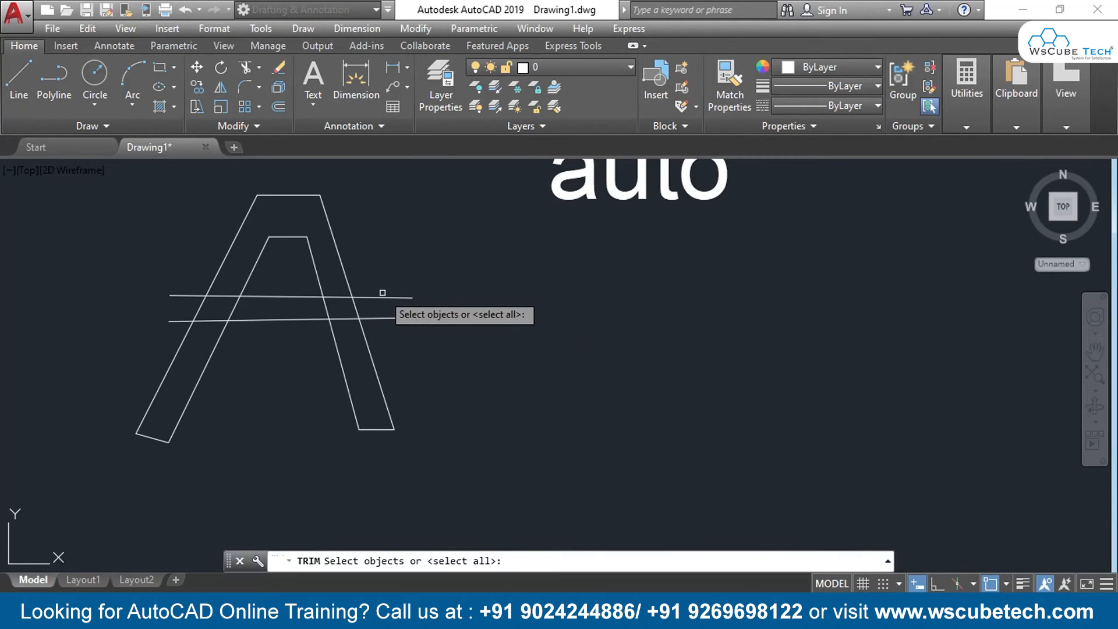
pyautogui.press('Return')
pyautogui.click(387, 297)
pyautogui.click(395, 319)
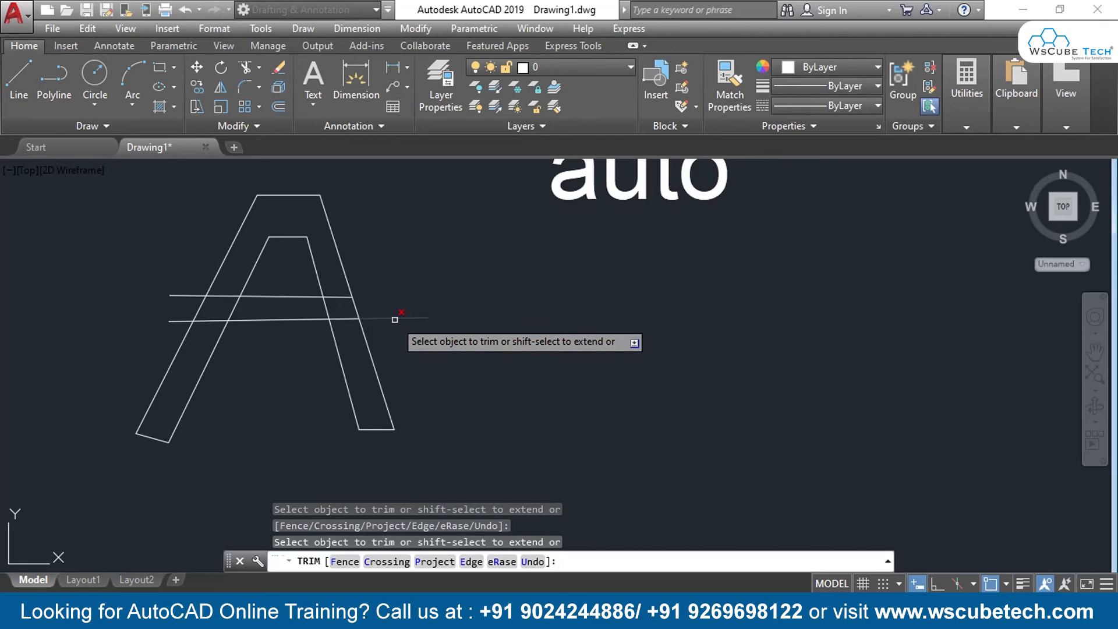
pyautogui.click(341, 296)
pyautogui.click(221, 296)
pyautogui.click(216, 320)
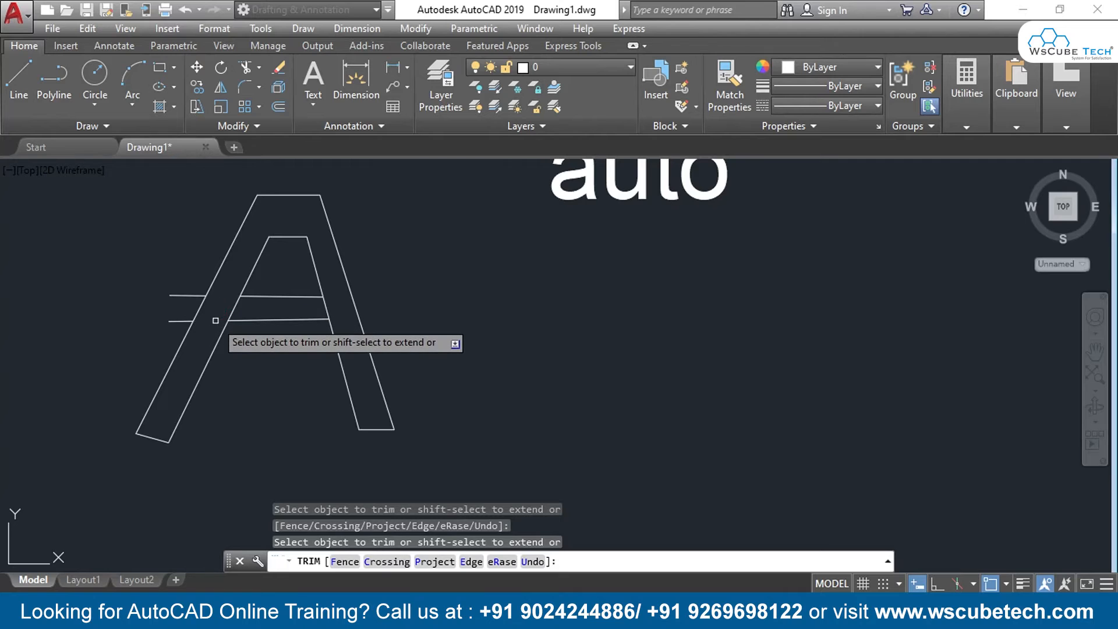
pyautogui.click(187, 296)
pyautogui.click(180, 325)
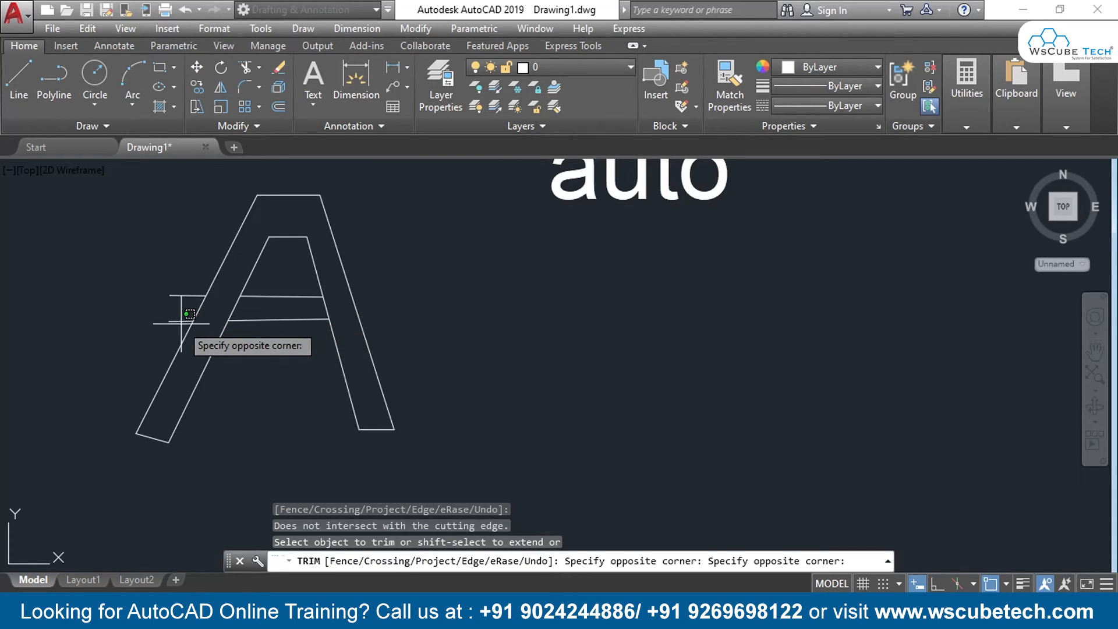
pyautogui.press('Escape')
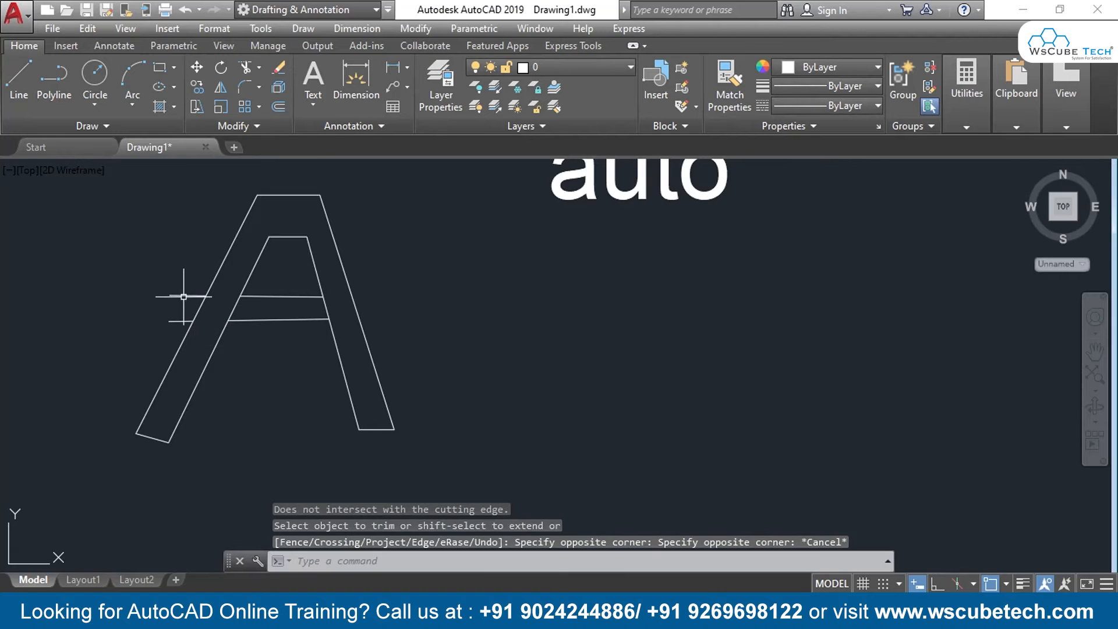
# Delete the two leftover crossbar stubs outside the A's left leg.
pyautogui.click(183, 296)
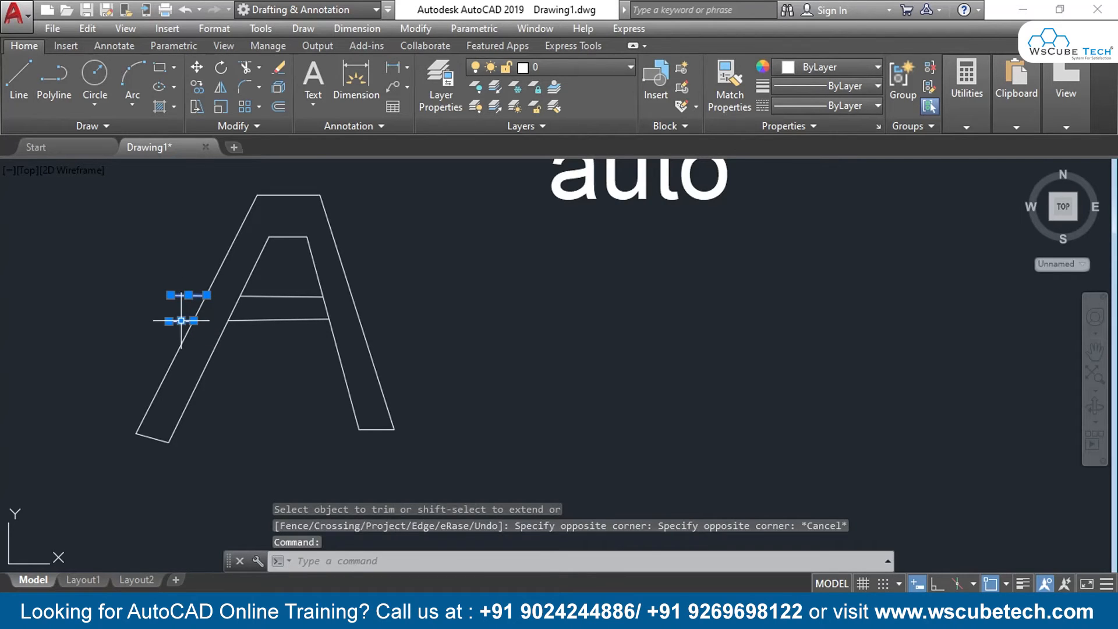
pyautogui.click(179, 321)
pyautogui.press('Delete')
# Select all the lines of the letter A and join them with the Join command.
pyautogui.scroll(-2, 427, 312)
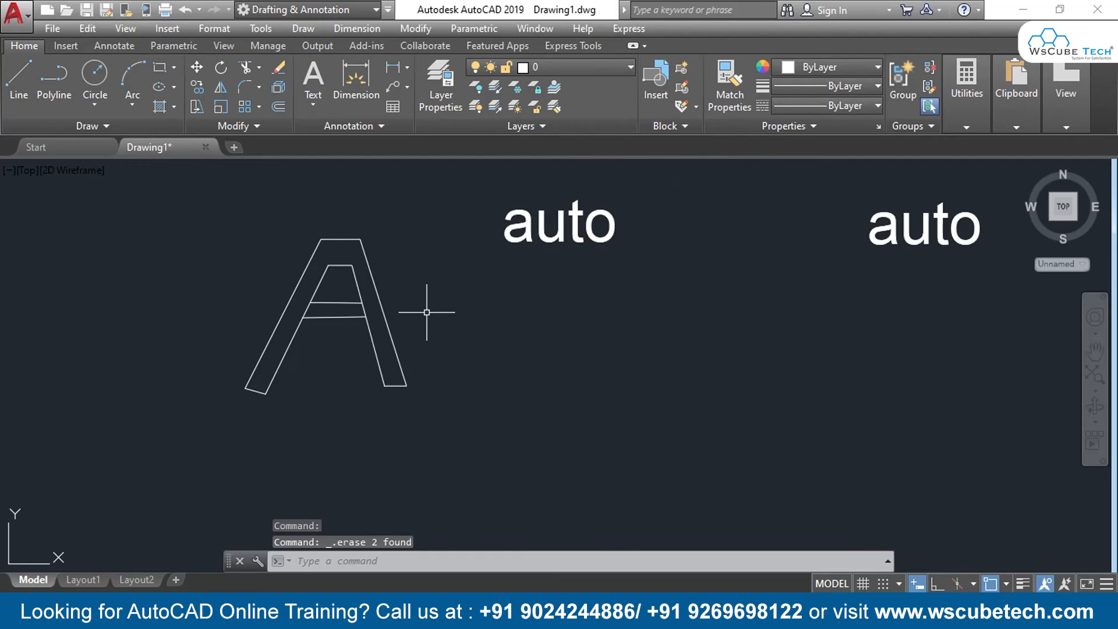
pyautogui.moveTo(423, 315); pyautogui.dragTo(364, 326, button='middle')
pyautogui.click(337, 205)
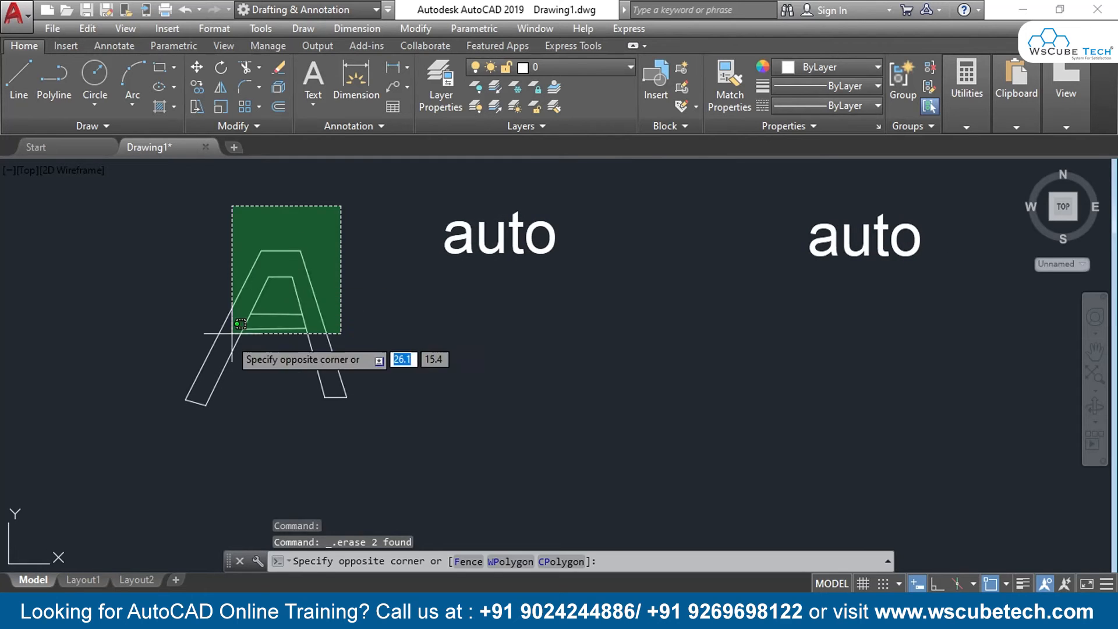
pyautogui.click(161, 453)
pyautogui.write('J')
pyautogui.press('Return')
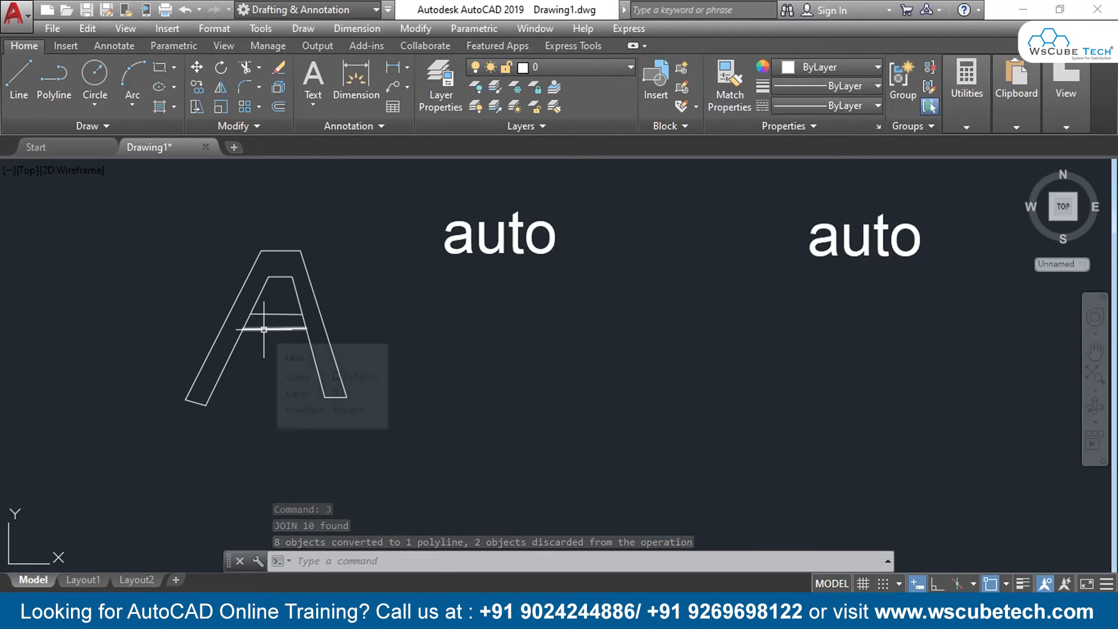
# Trim the inner edges of both legs between the two crossbar lines so the crossbar opens into the legs.
pyautogui.moveTo(352, 277); pyautogui.dragTo(267, 303, button='middle')
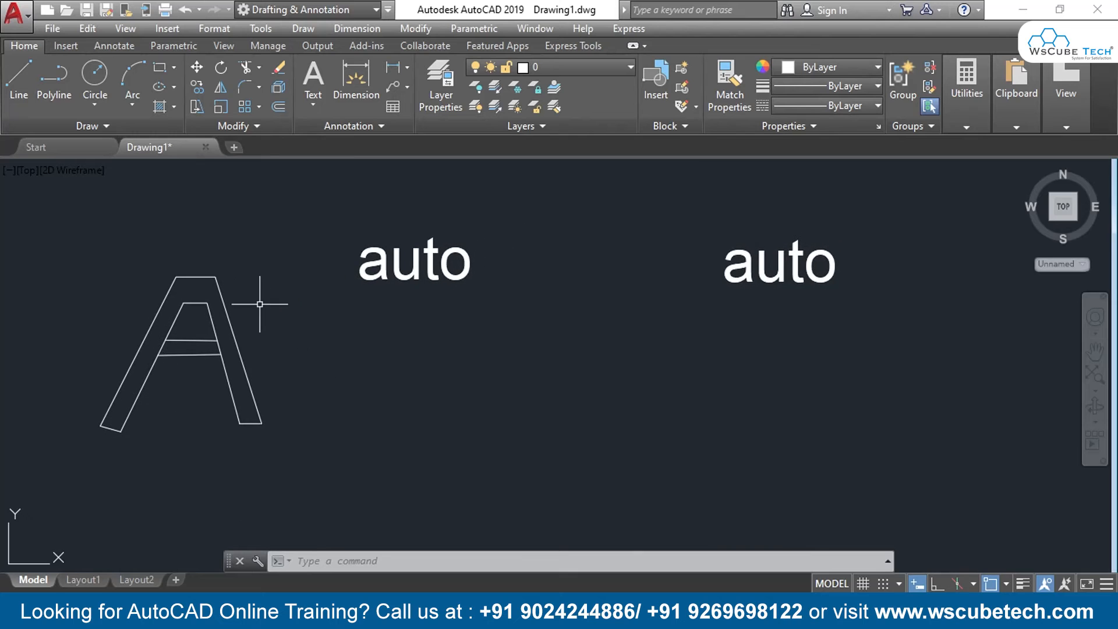
pyautogui.click(245, 68)
pyautogui.scroll(2, 250, 317)
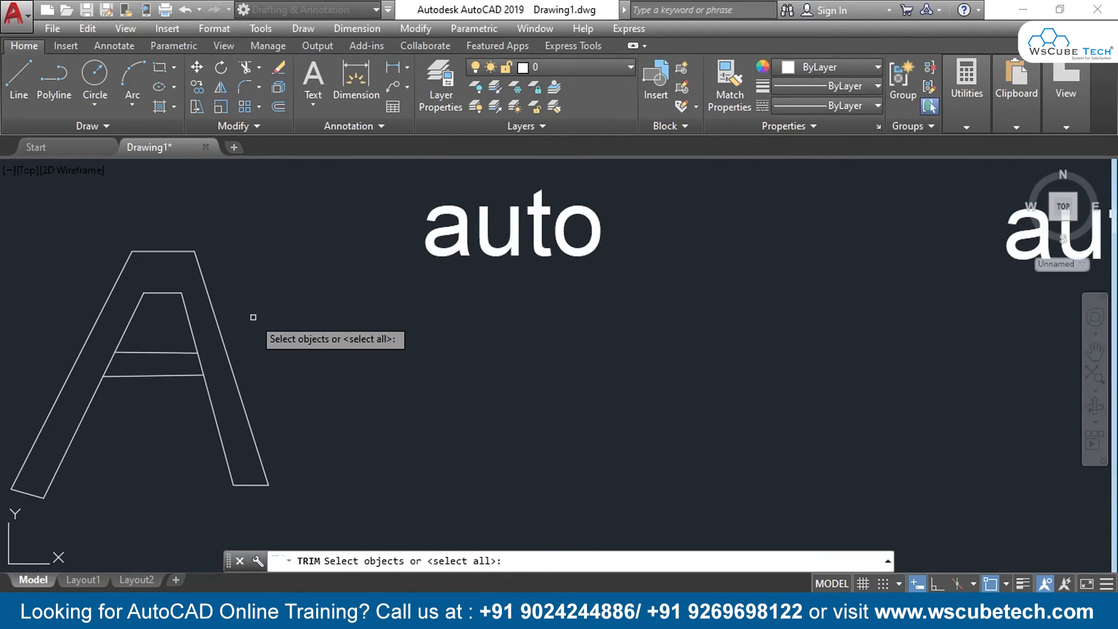
pyautogui.press('Return')
pyautogui.click(198, 359)
pyautogui.click(109, 364)
pyautogui.press('Return')
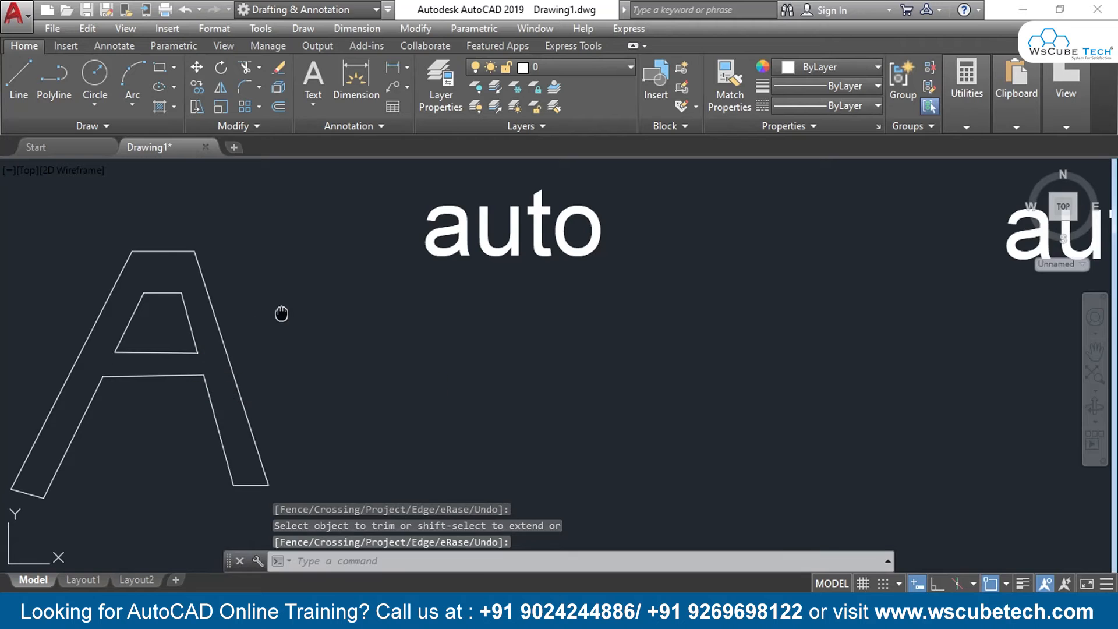
pyautogui.moveTo(281, 314); pyautogui.dragTo(340, 296, button='middle')
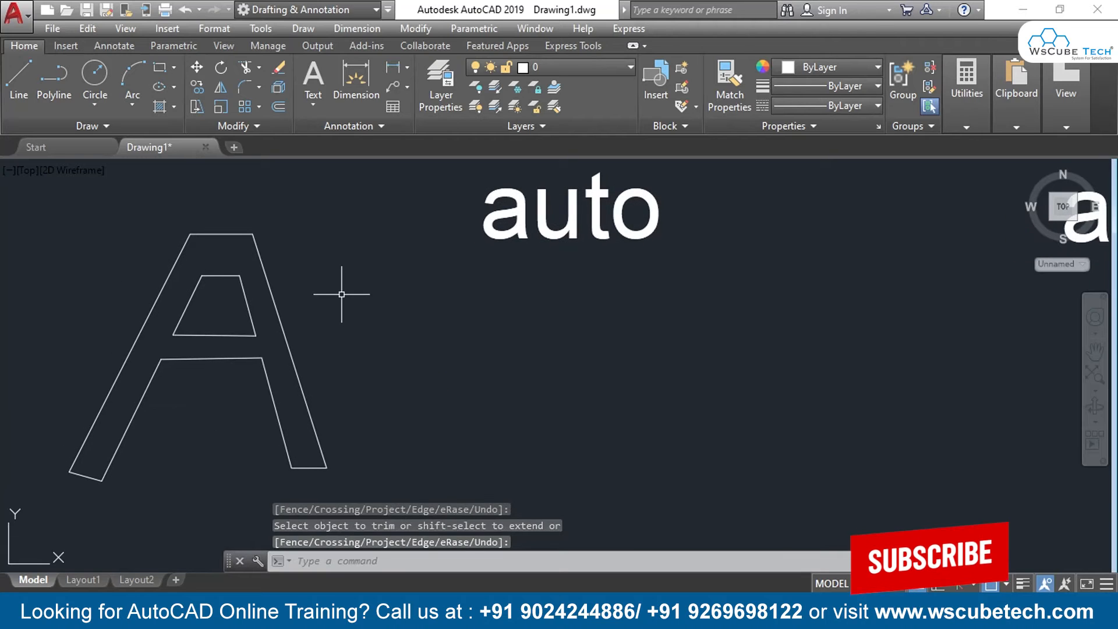
# Join the trimmed pieces of the letter A again, selecting the whole letter for the Join command.
pyautogui.write('j')
pyautogui.press('Return')
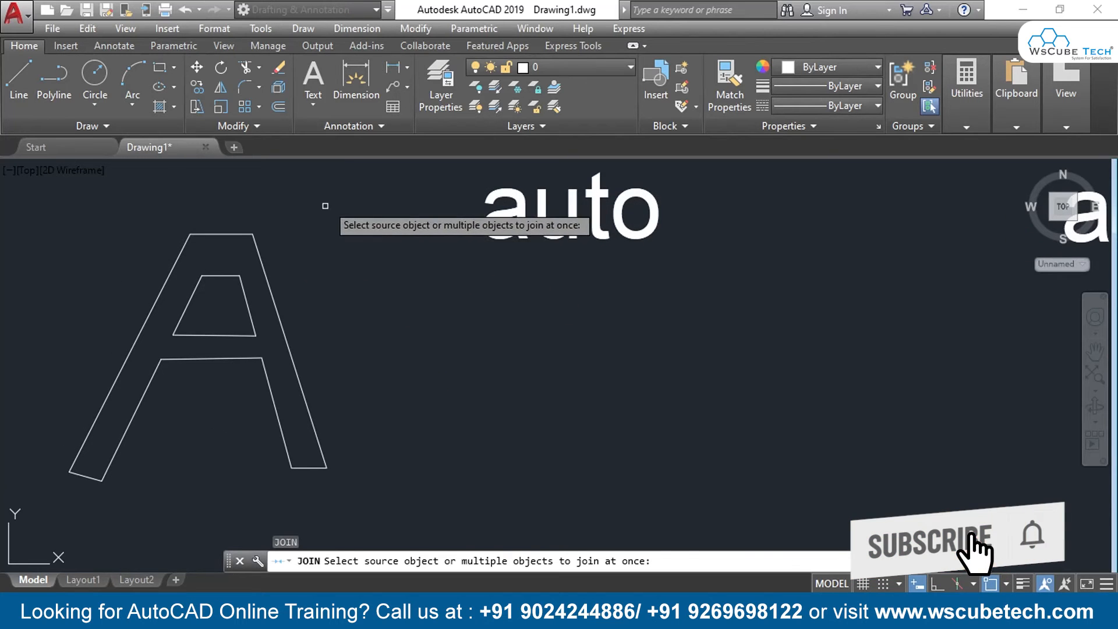
pyautogui.click(332, 194)
pyautogui.click(55, 540)
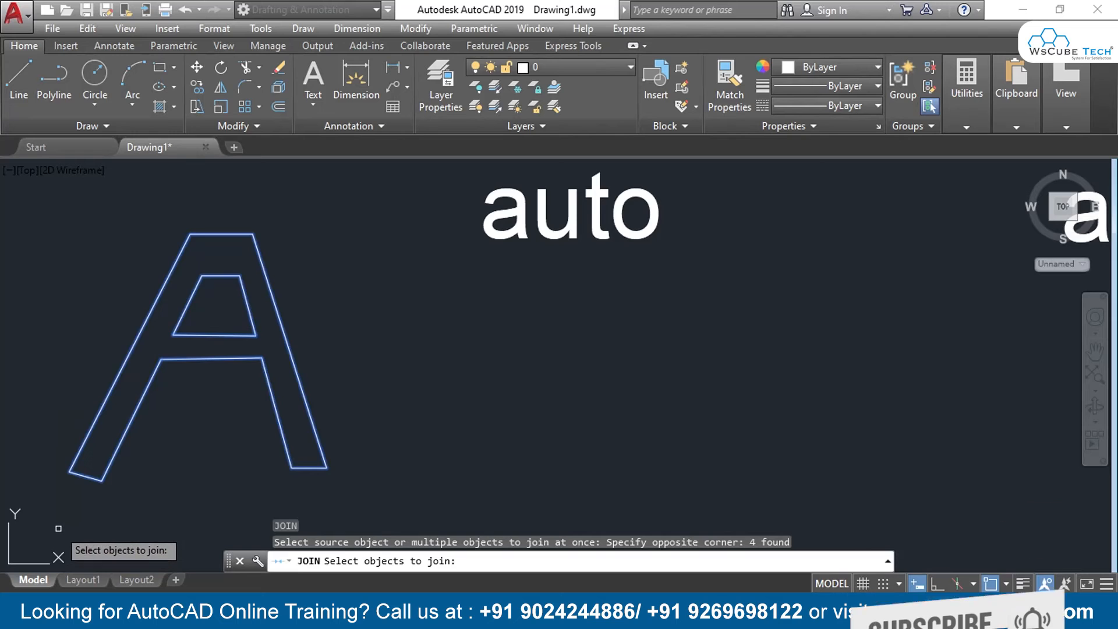
pyautogui.press('Return')
pyautogui.scroll(-2, 267, 352)
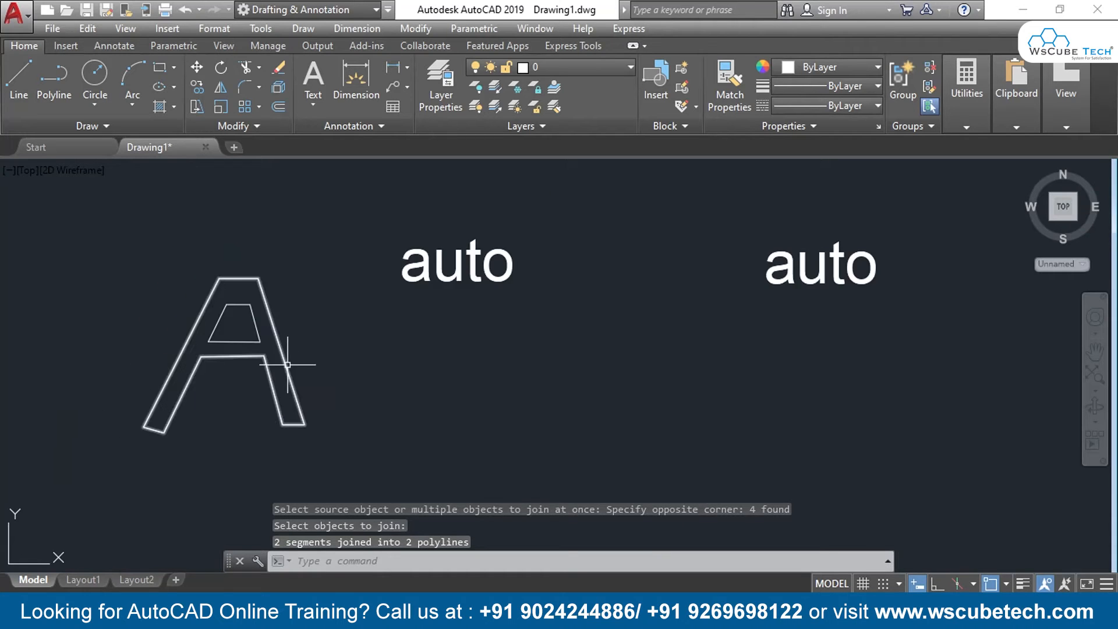
pyautogui.moveTo(287, 365); pyautogui.dragTo(275, 407, button='middle')
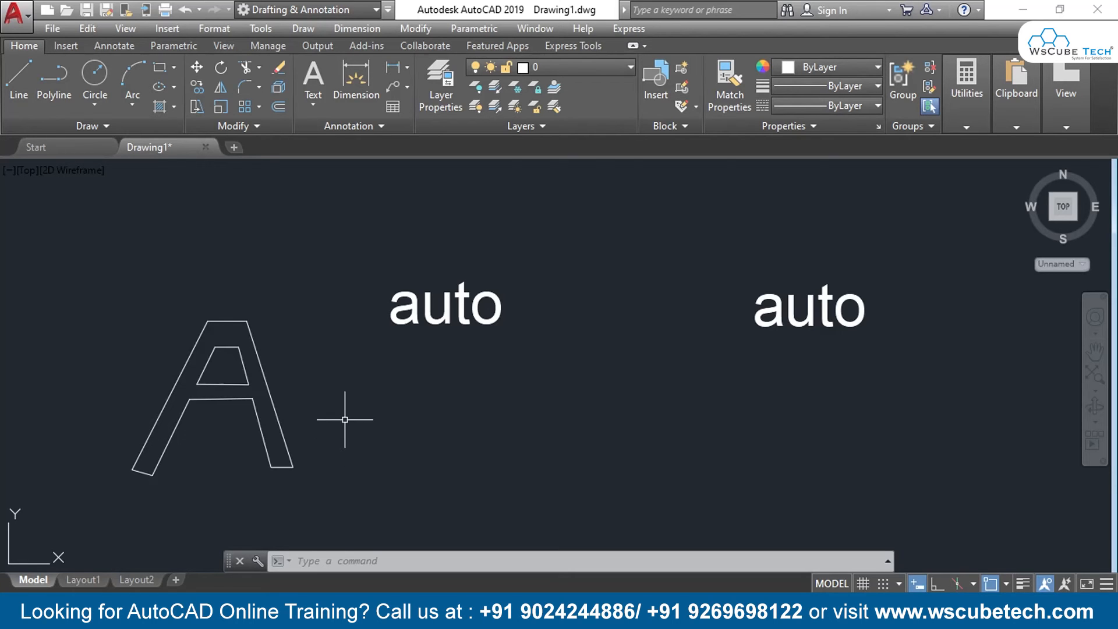
# Move the right-hand "auto" text horizontally closer to the left-hand one by its insertion grip, and clear the selection.
pyautogui.scroll(4, 344, 404)
pyautogui.moveTo(344, 394); pyautogui.dragTo(197, 501, button='middle')
pyautogui.scroll(-3, 268, 498)
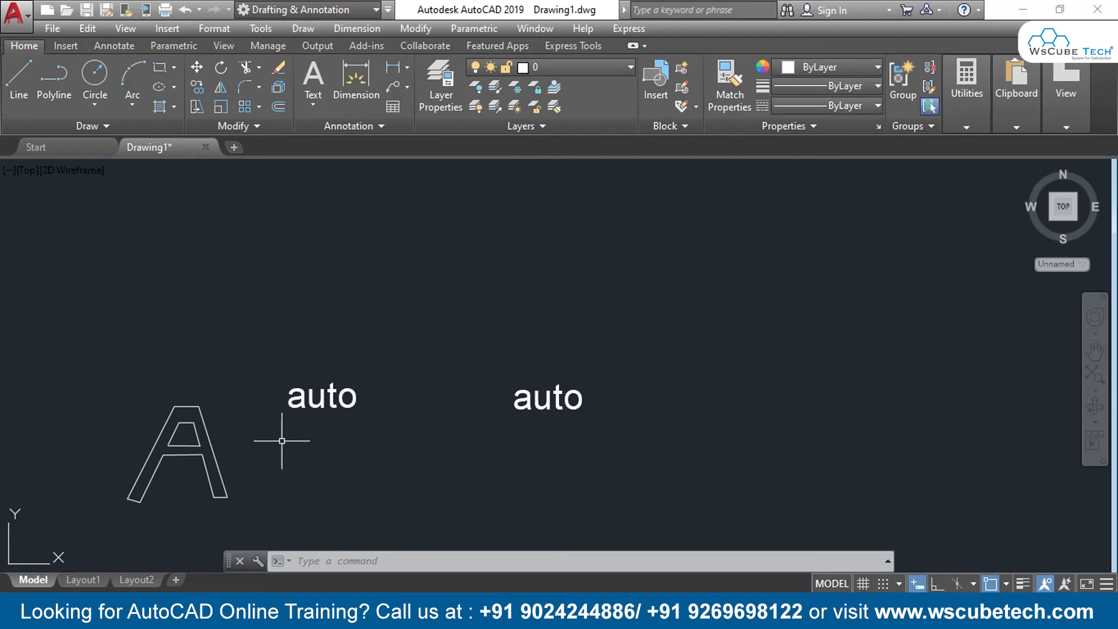
pyautogui.scroll(1, 287, 438)
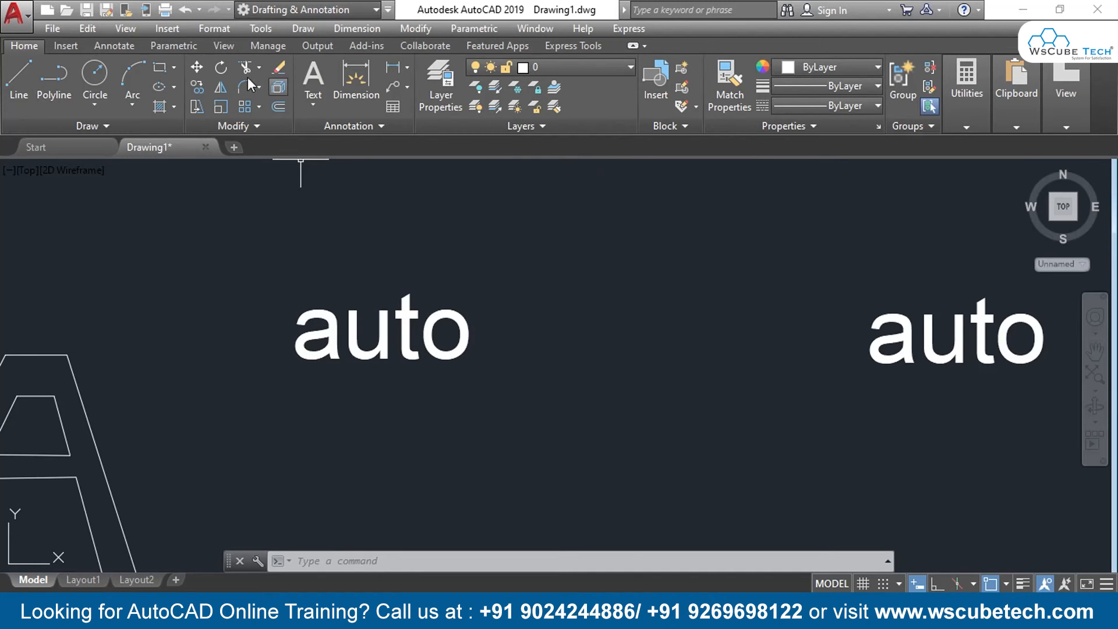
pyautogui.click(198, 86)
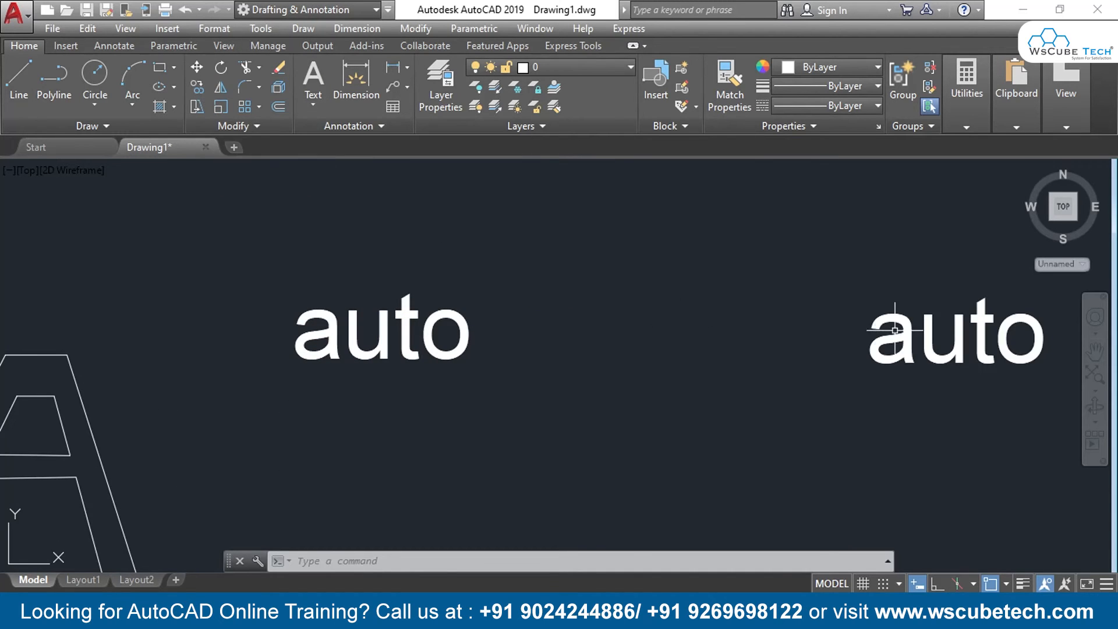
pyautogui.click(1017, 284)
pyautogui.click(851, 398)
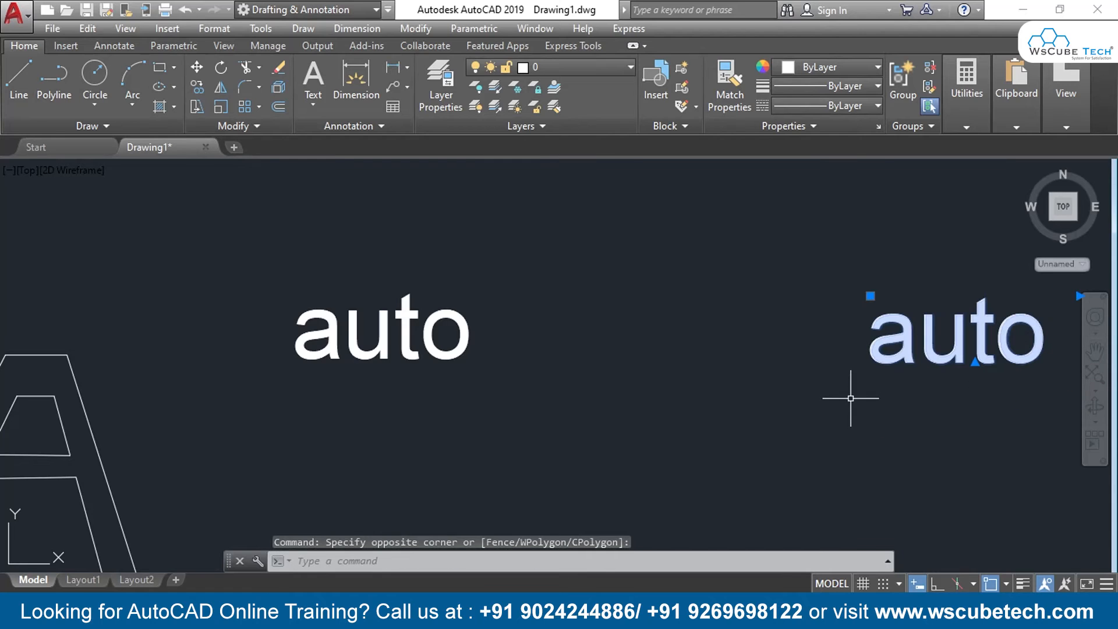
pyautogui.click(870, 299)
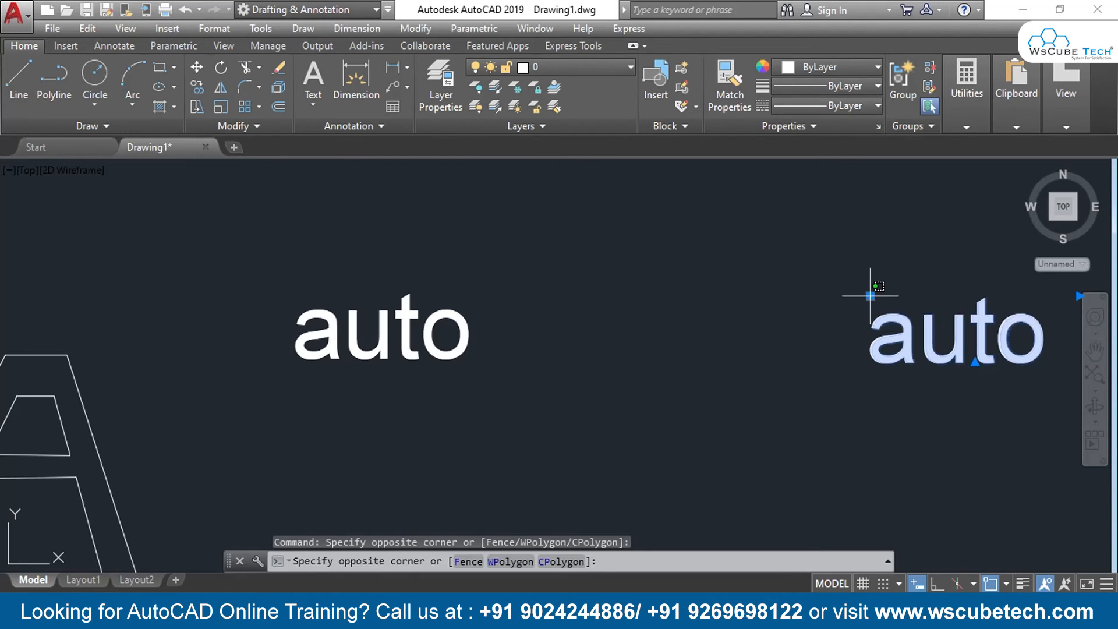
pyautogui.click(871, 296)
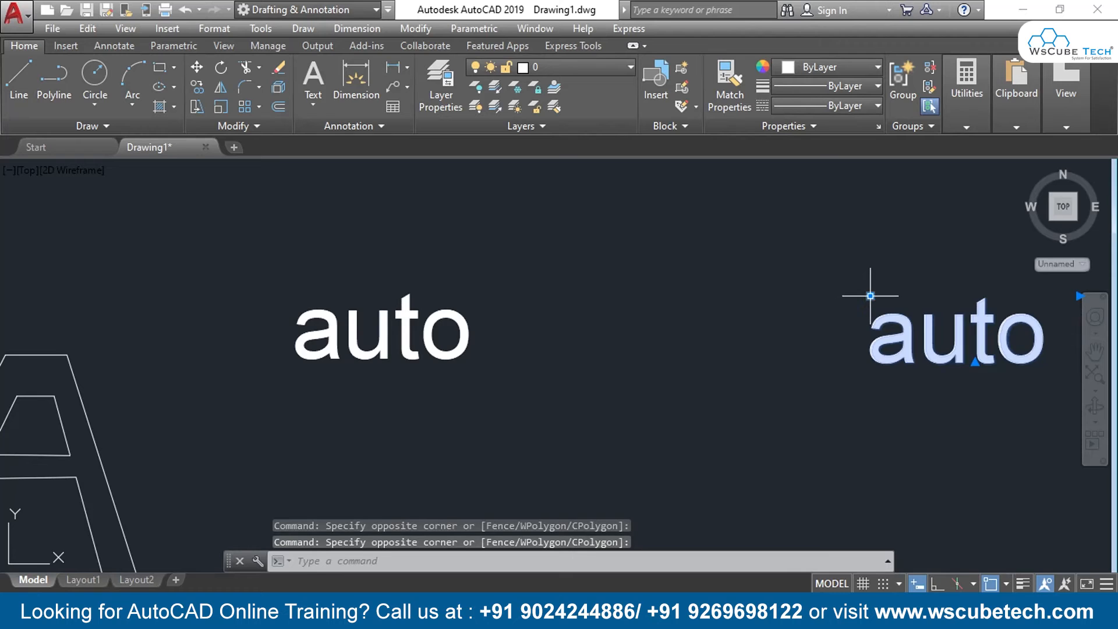
pyautogui.click(871, 296)
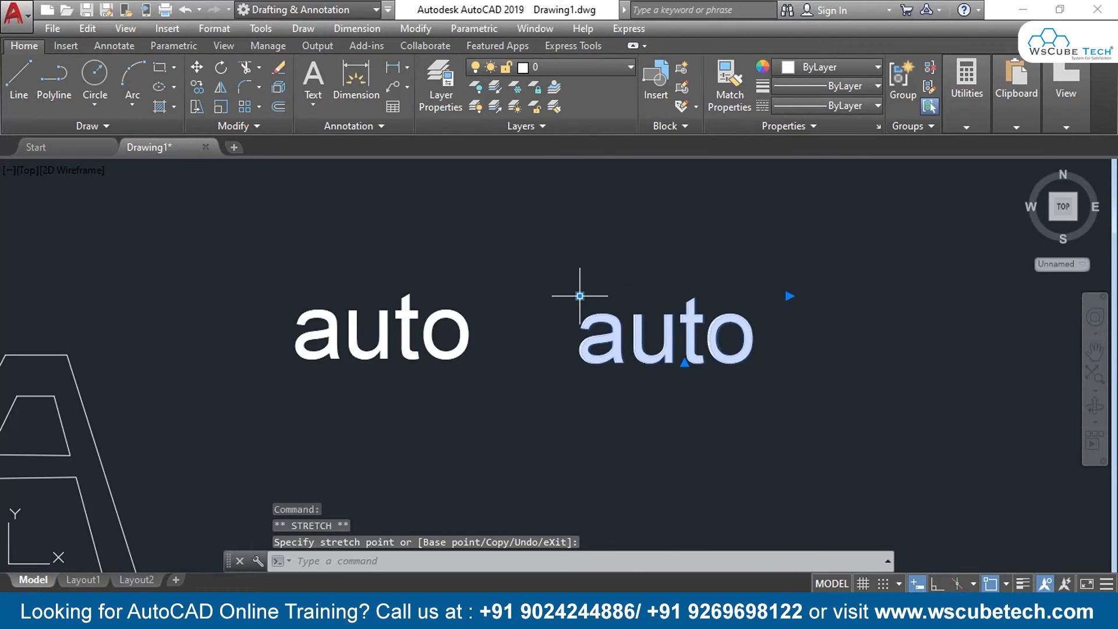
pyautogui.scroll(2, 532, 266)
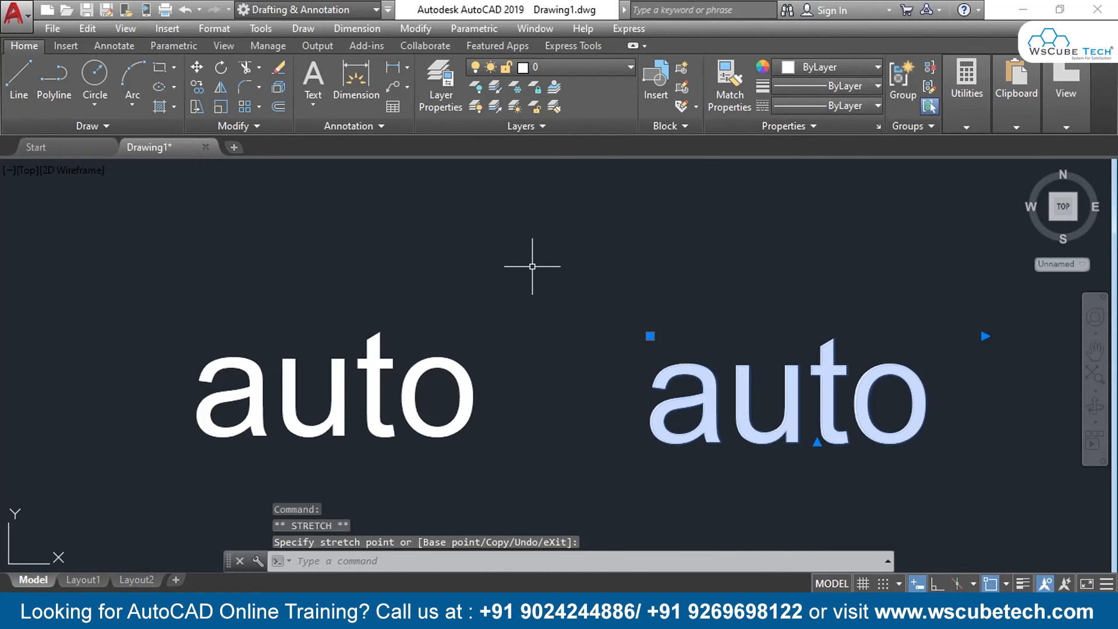
pyautogui.moveTo(532, 264); pyautogui.dragTo(537, 227, button='middle')
pyautogui.press('Escape')
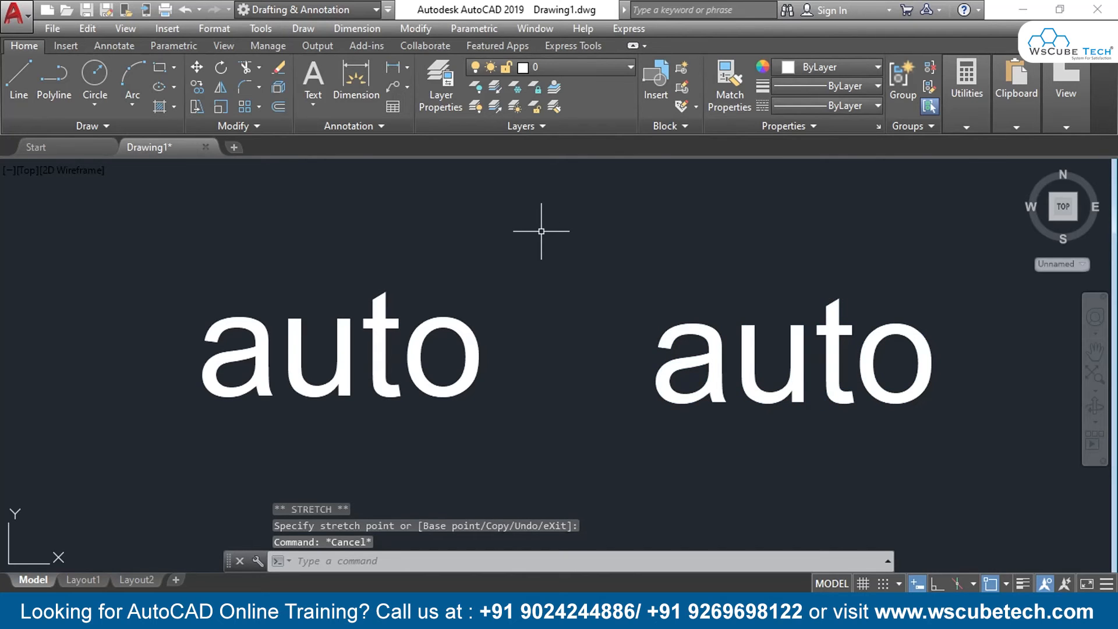
# Explode both "auto" texts into line objects with the TXTEXP command.
pyautogui.write('TX')
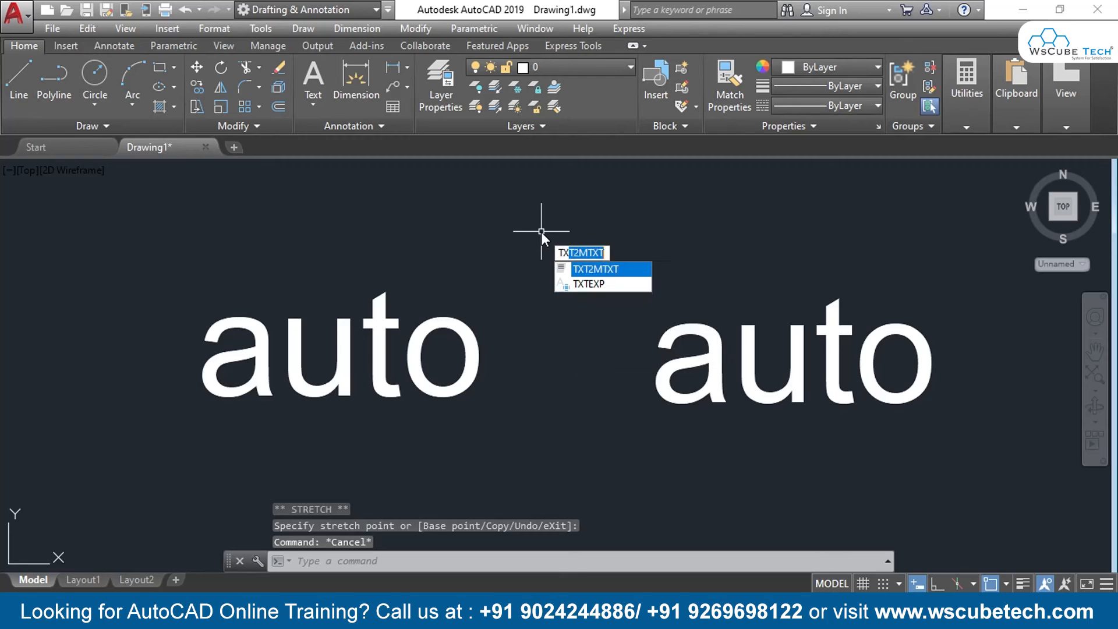
pyautogui.write('Texp')
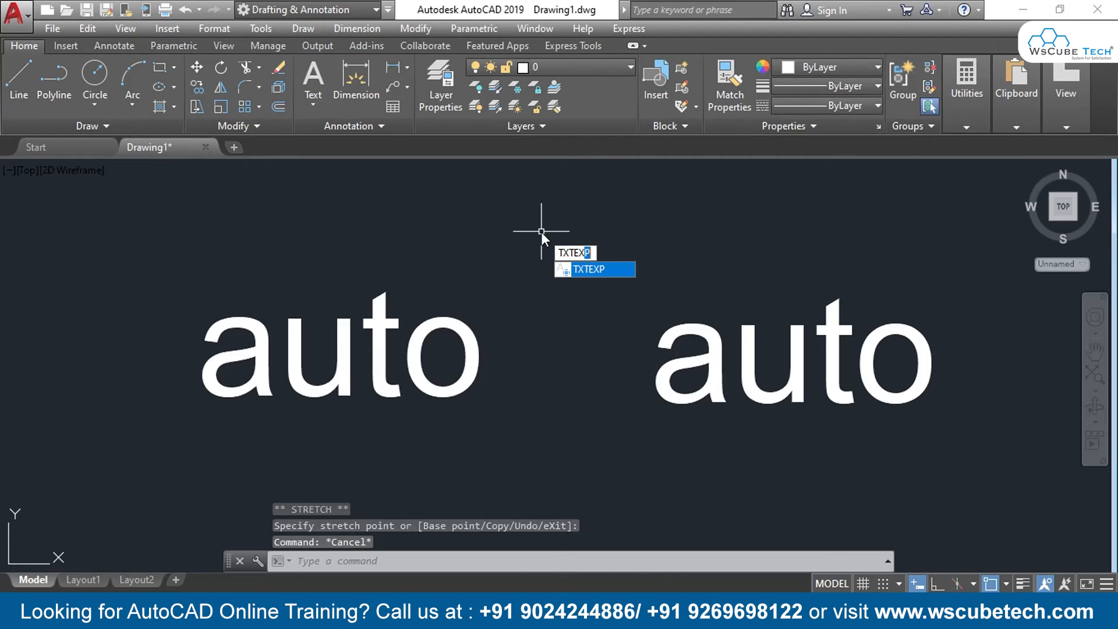
pyautogui.press('Return')
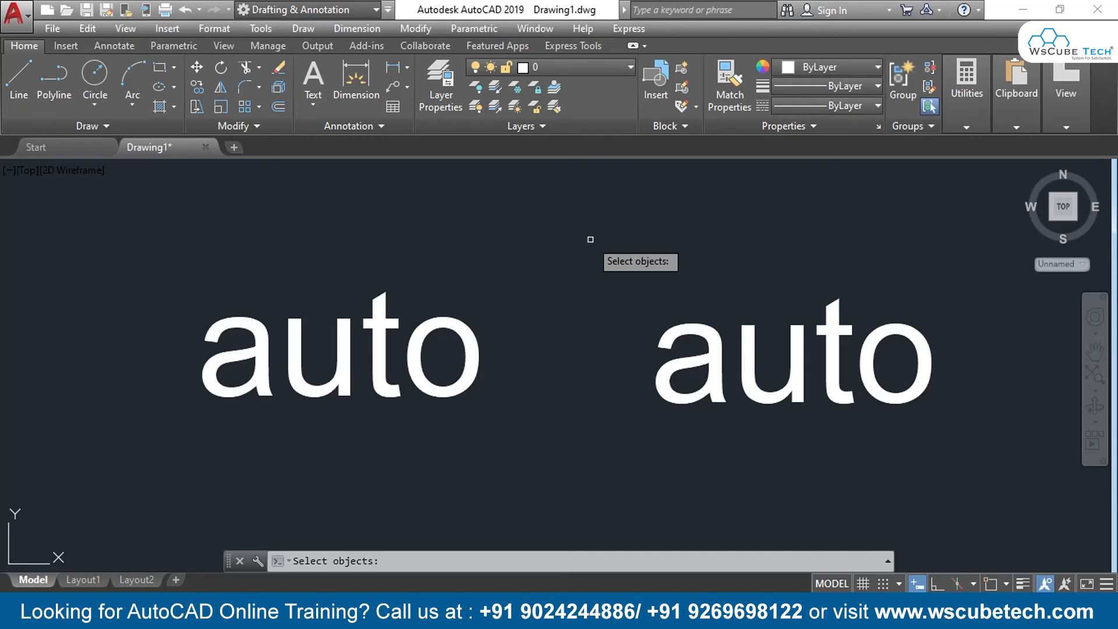
pyautogui.click(978, 252)
pyautogui.click(173, 487)
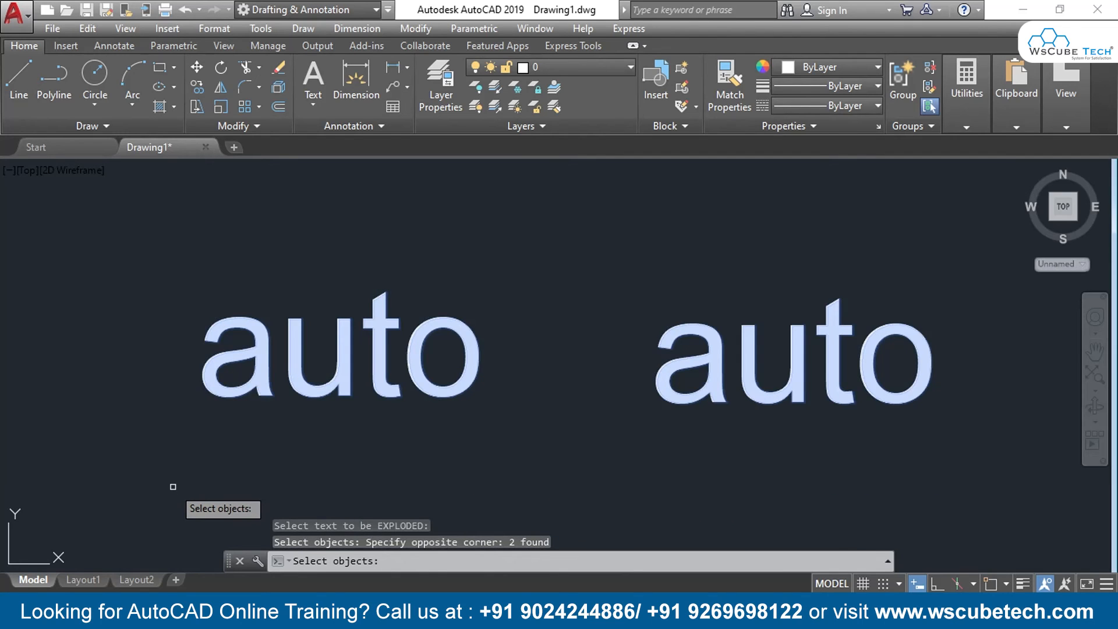
pyautogui.press('Return')
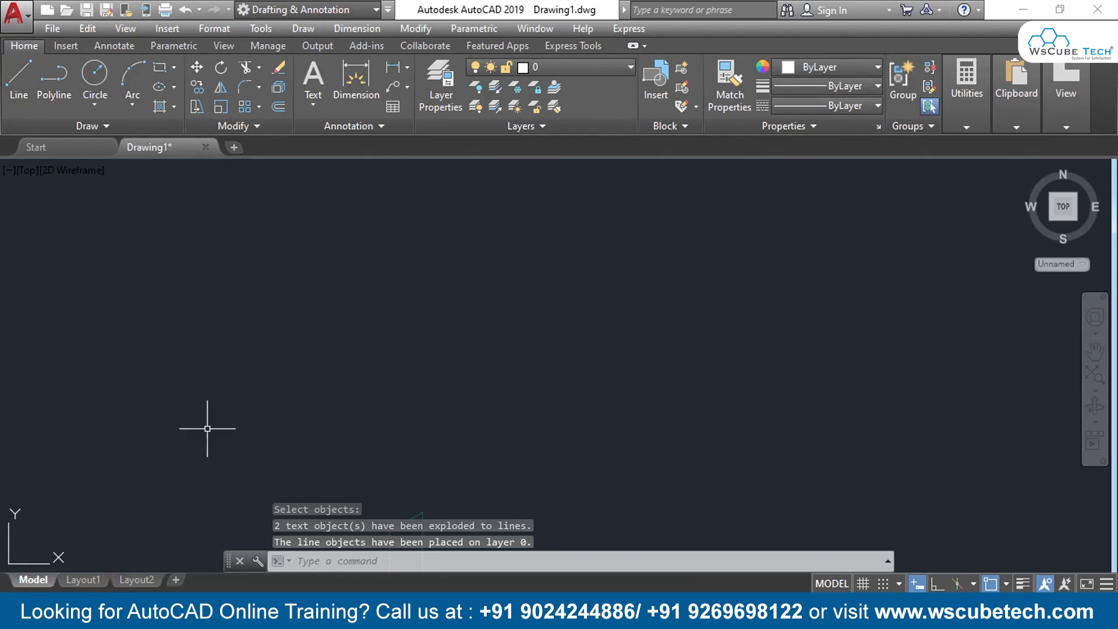
# Delete the whole hand-drawn letter A lying between the two exploded texts.
pyautogui.moveTo(264, 387); pyautogui.dragTo(309, 357, button='middle')
pyautogui.moveTo(317, 307)
pyautogui.mouseDown(button='middle')
pyautogui.moveTo(407, 327)
pyautogui.moveTo(719, 308)
pyautogui.mouseUp(button='middle')
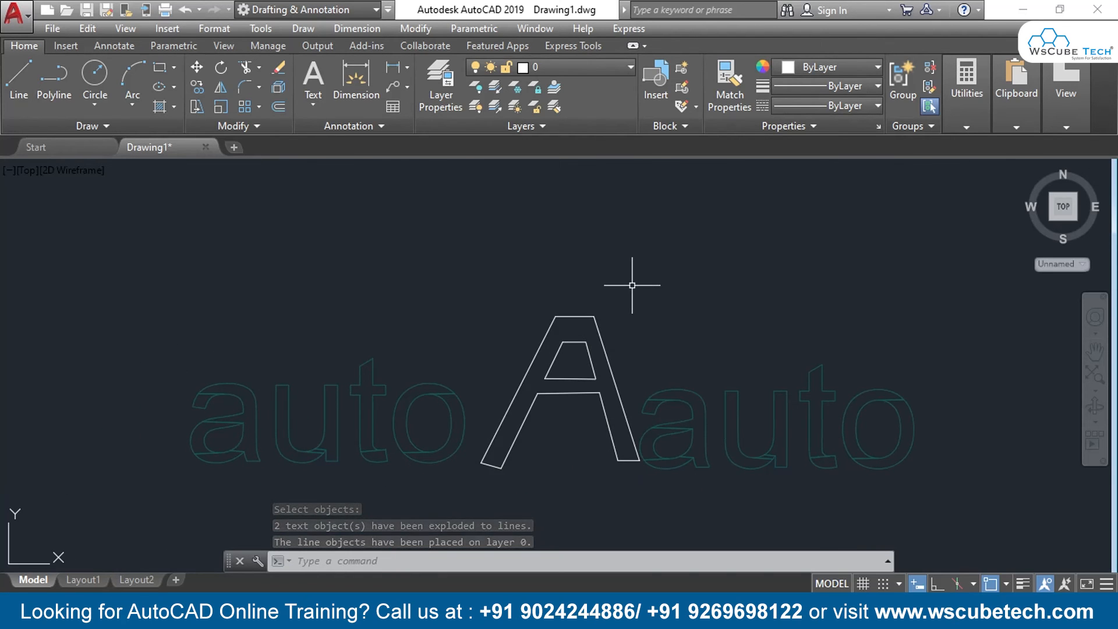
pyautogui.click(622, 268)
pyautogui.click(494, 483)
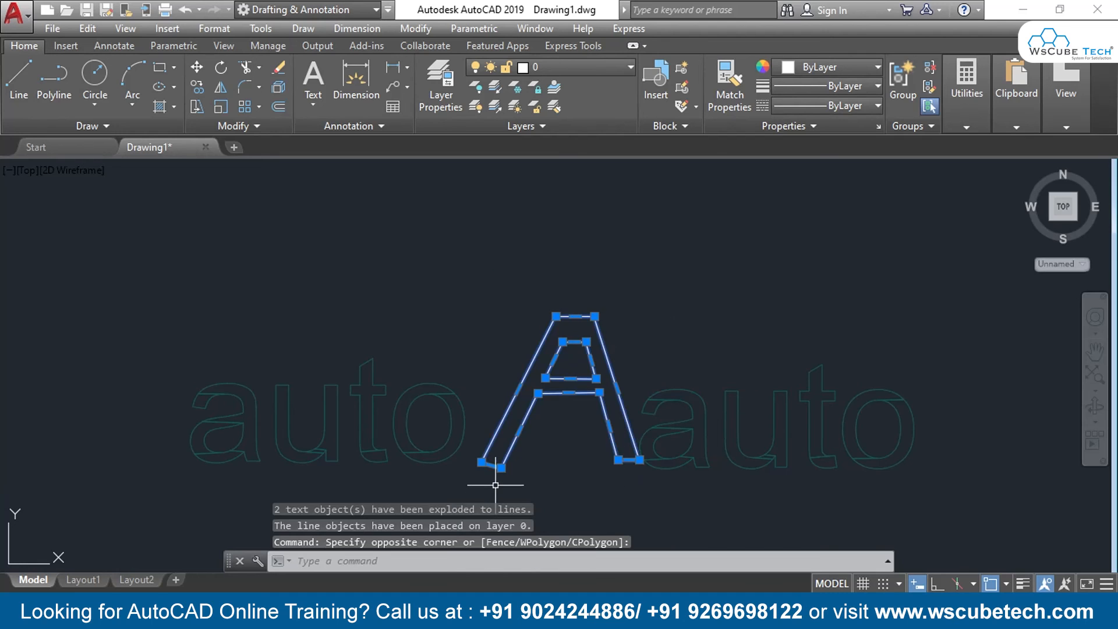
pyautogui.press('Delete')
# Erase the upper-left tip and the bottom curve segment from the letter a of the left-hand exploded "auto".
pyautogui.scroll(2, 495, 431)
pyautogui.scroll(-1, 493, 430)
pyautogui.moveTo(494, 431); pyautogui.dragTo(504, 337, button='middle')
pyautogui.scroll(1, 506, 339)
pyautogui.scroll(-1, 496, 343)
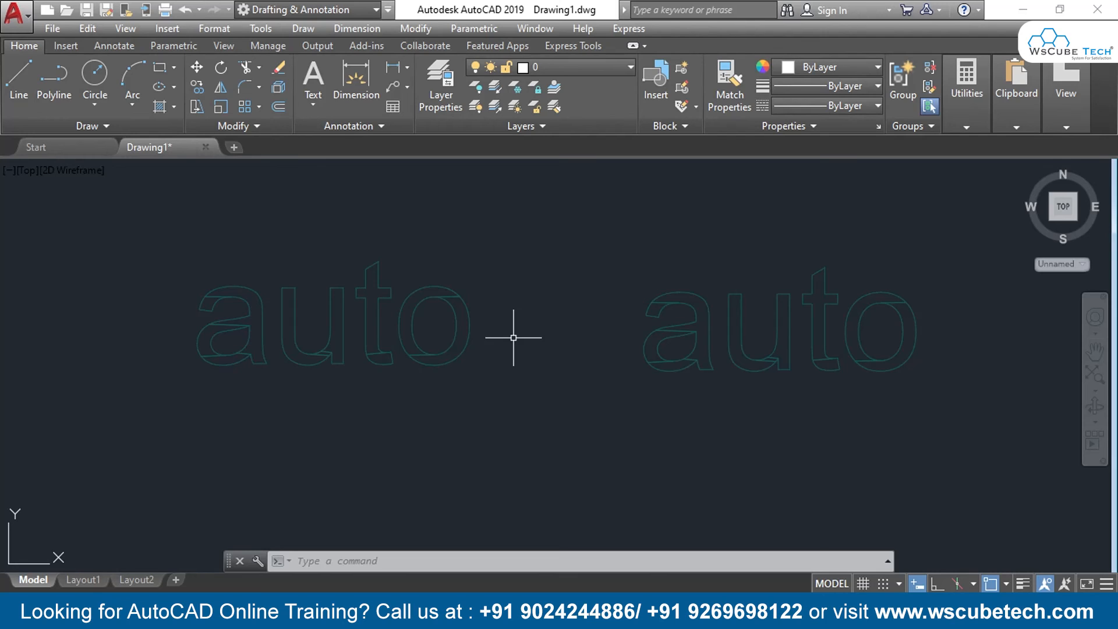
pyautogui.scroll(1, 407, 232)
pyautogui.moveTo(174, 350); pyautogui.dragTo(255, 332, button='middle')
pyautogui.click(168, 325)
pyautogui.moveTo(172, 337)
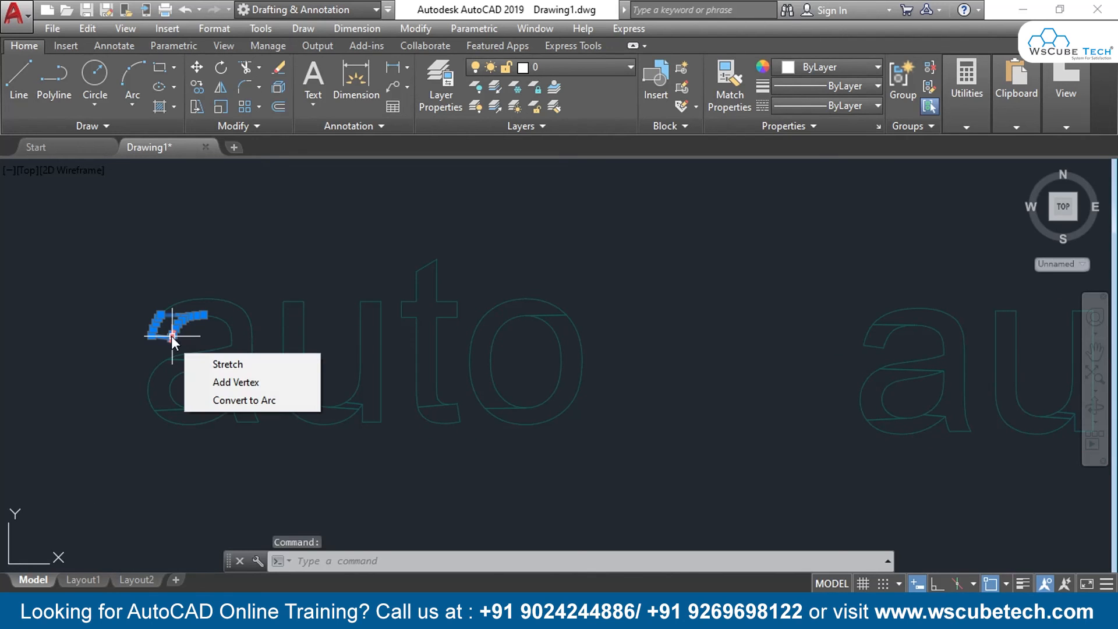
pyautogui.press('Delete')
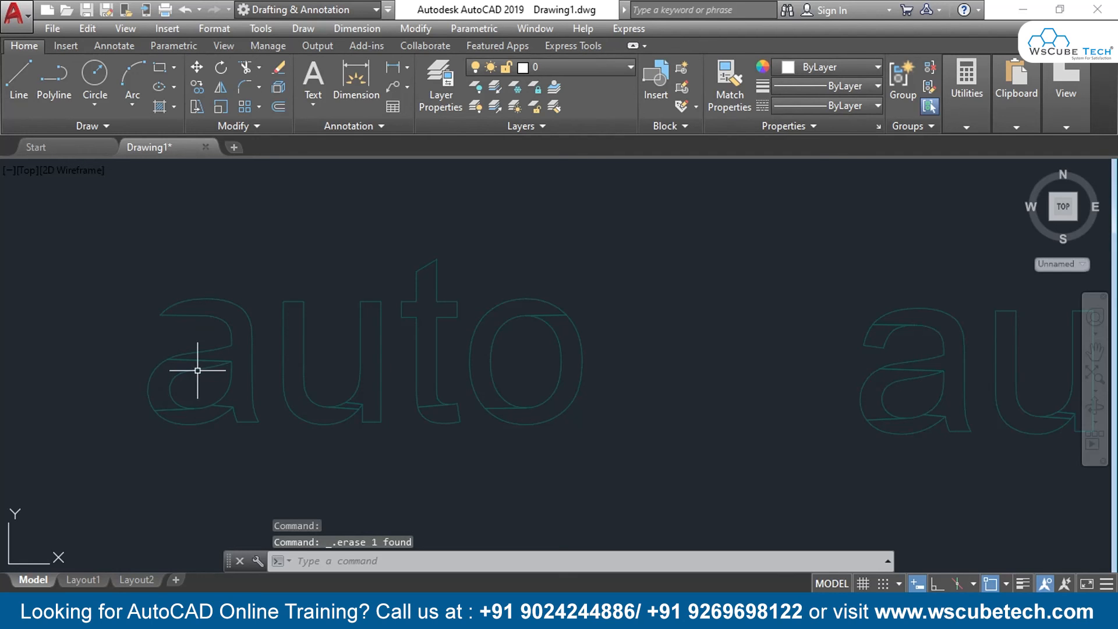
pyautogui.click(211, 420)
pyautogui.moveTo(212, 420)
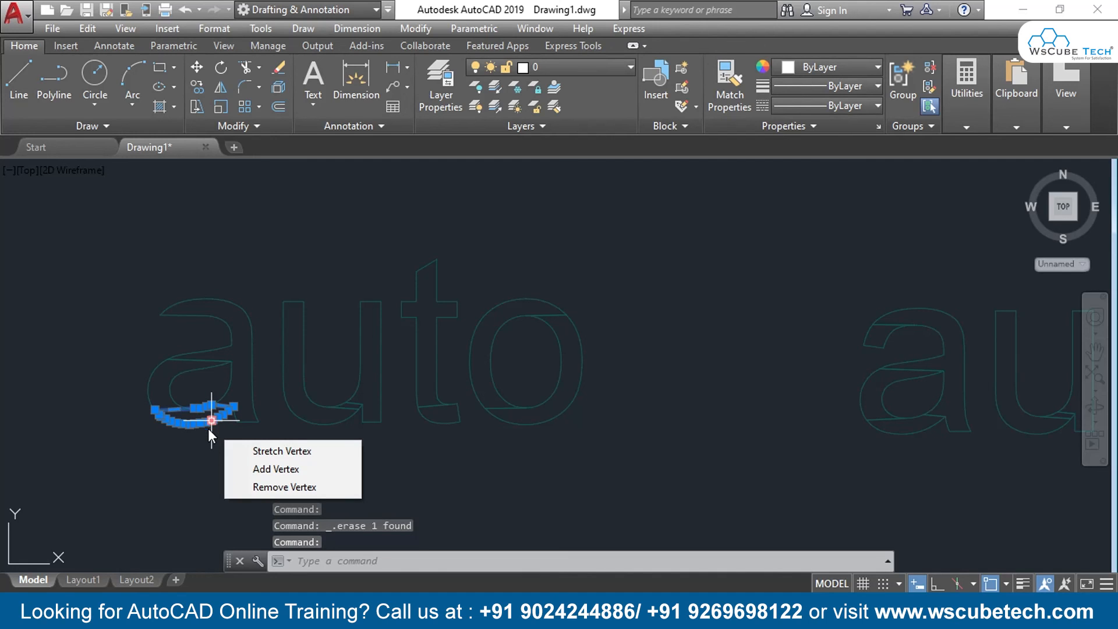
pyautogui.press('Delete')
# Erase the main stem and crossbar outline of the letter t in the right-hand exploded "auto".
pyautogui.scroll(-2, 160, 327)
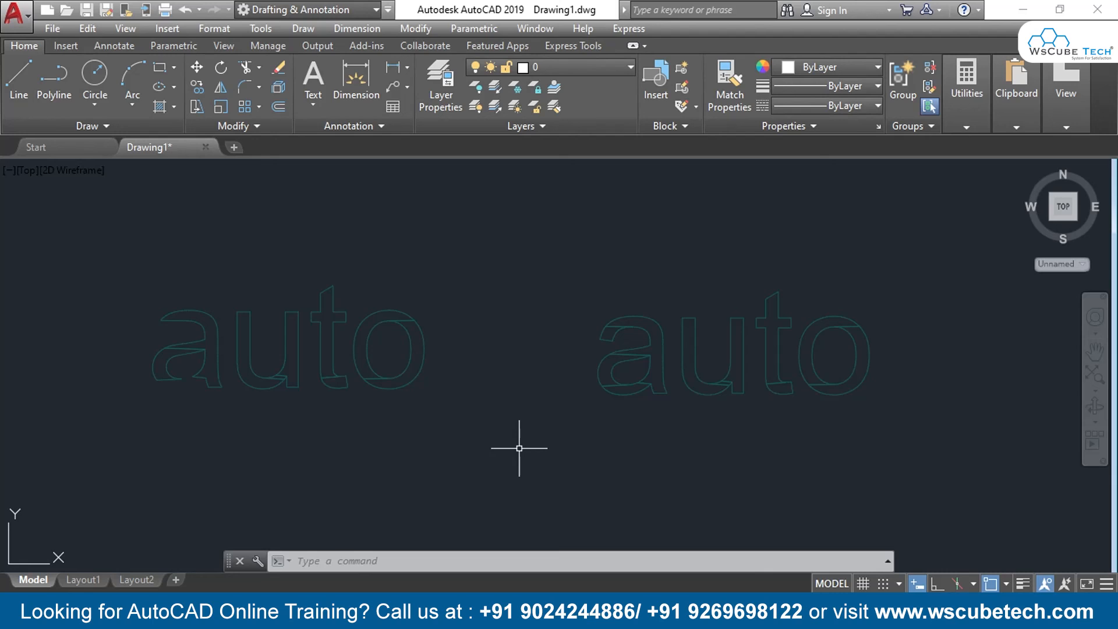
pyautogui.click(767, 338)
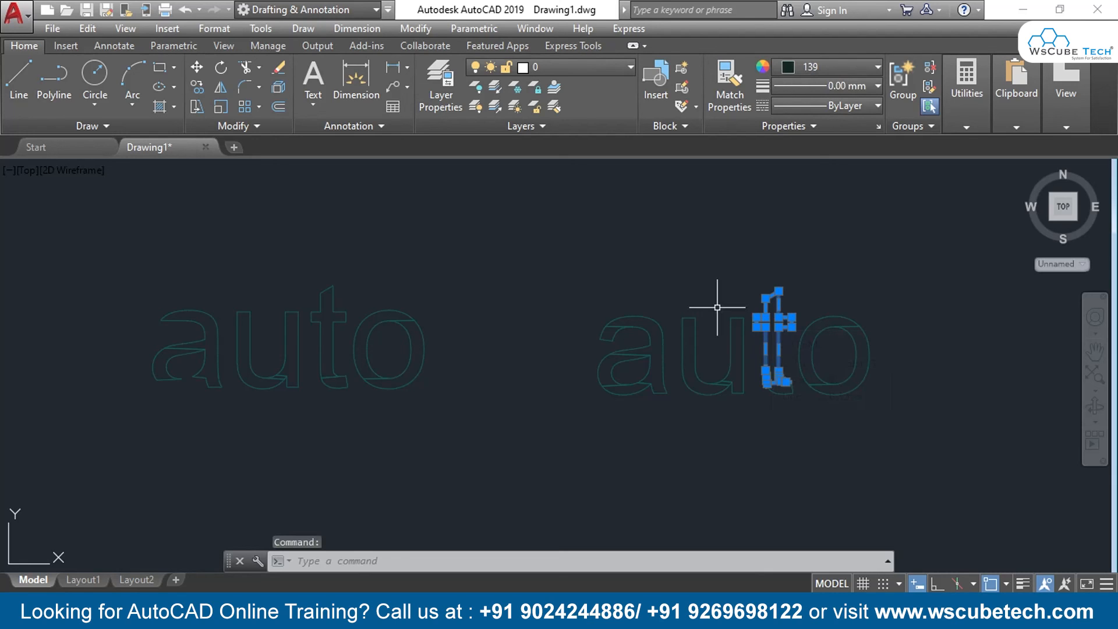
pyautogui.press('Delete')
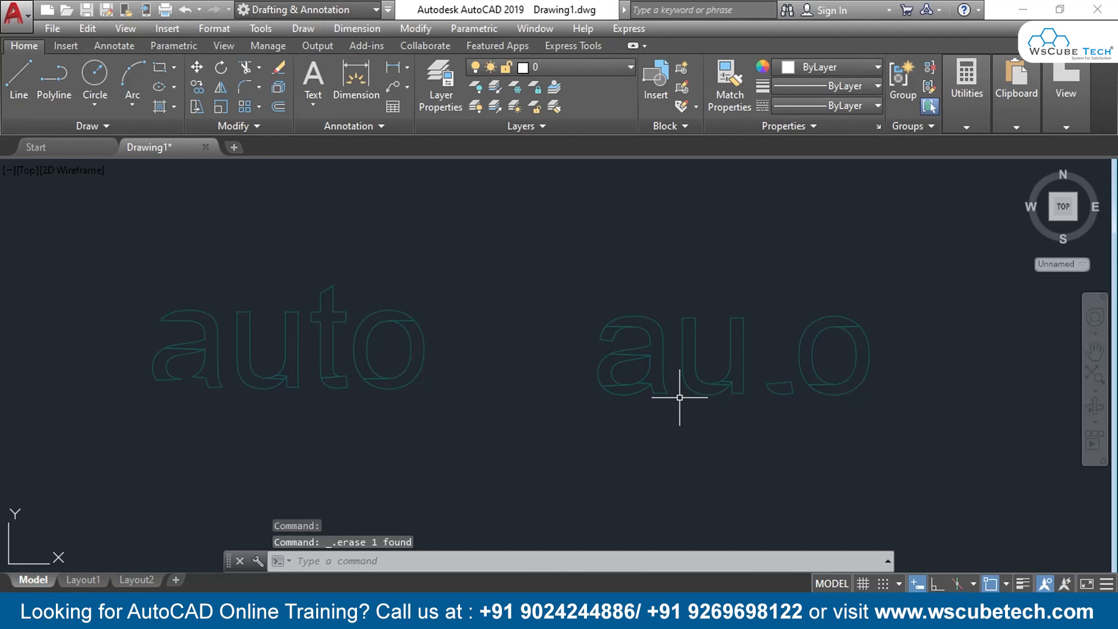